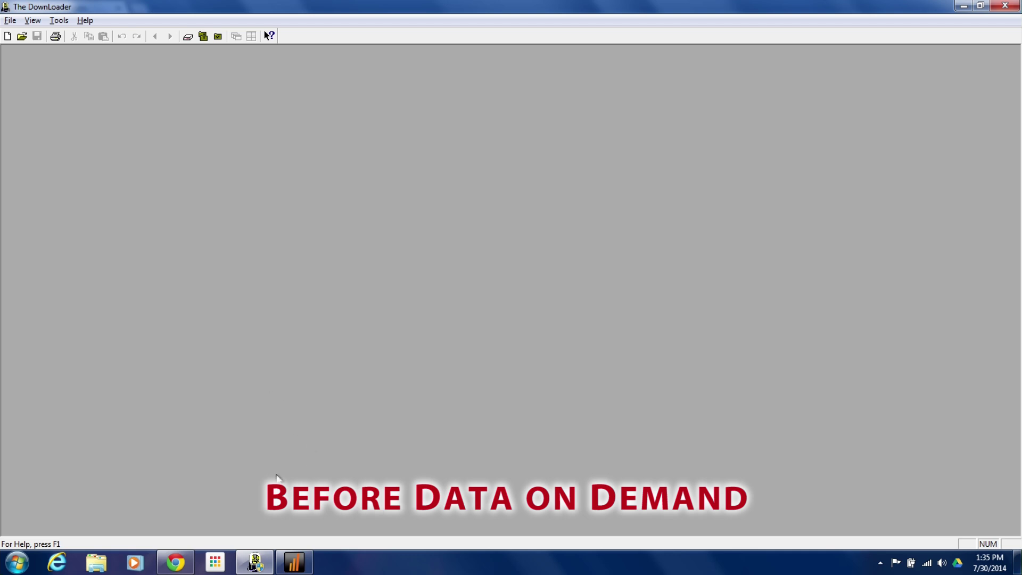
Switch to Chrome and download the North American MetaStock Symbol Utility from the MetaStock support downloads page.
{"action": "left_click", "coordinate": [173, 568]}
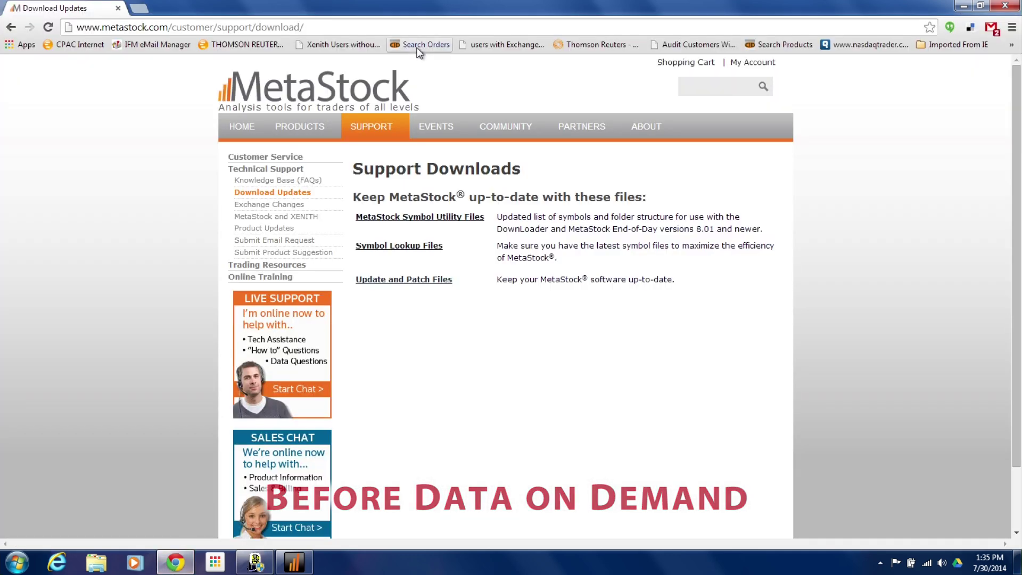
{"action": "left_click", "coordinate": [416, 221]}
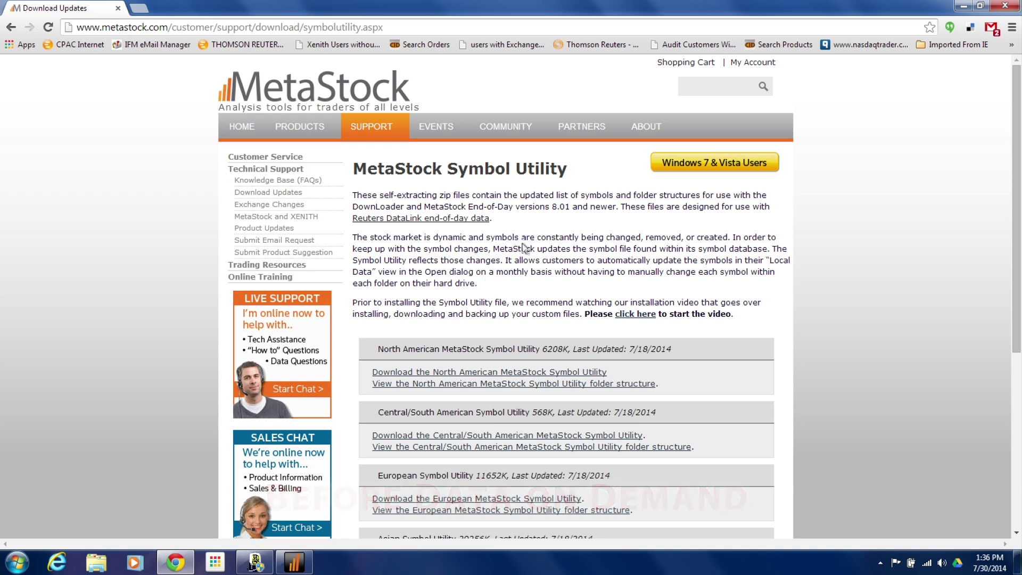
{"action": "scroll", "coordinate": [516, 250], "scroll_direction": "down", "scroll_amount": 2}
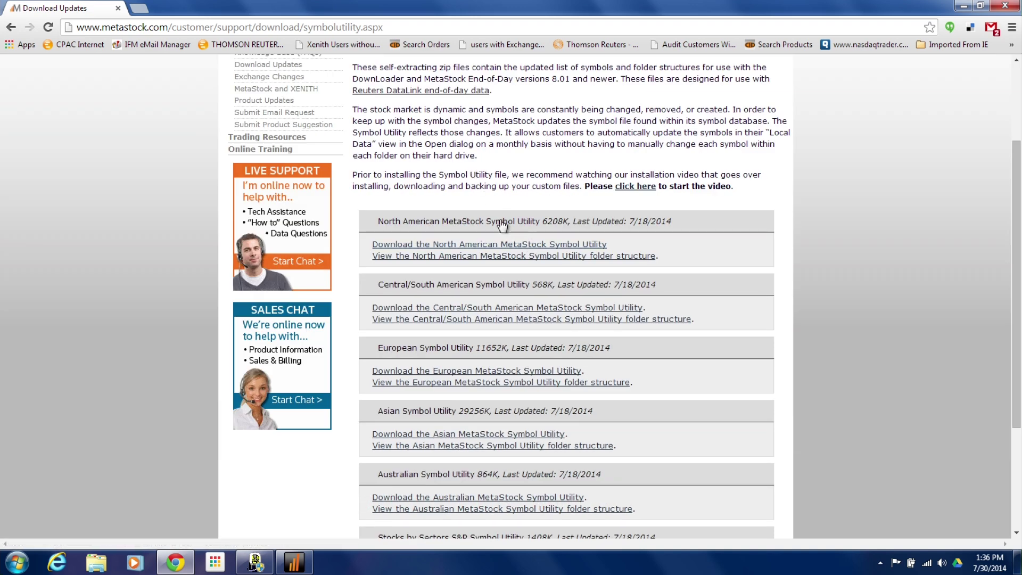
{"action": "scroll", "coordinate": [502, 225], "scroll_direction": "up", "scroll_amount": 2}
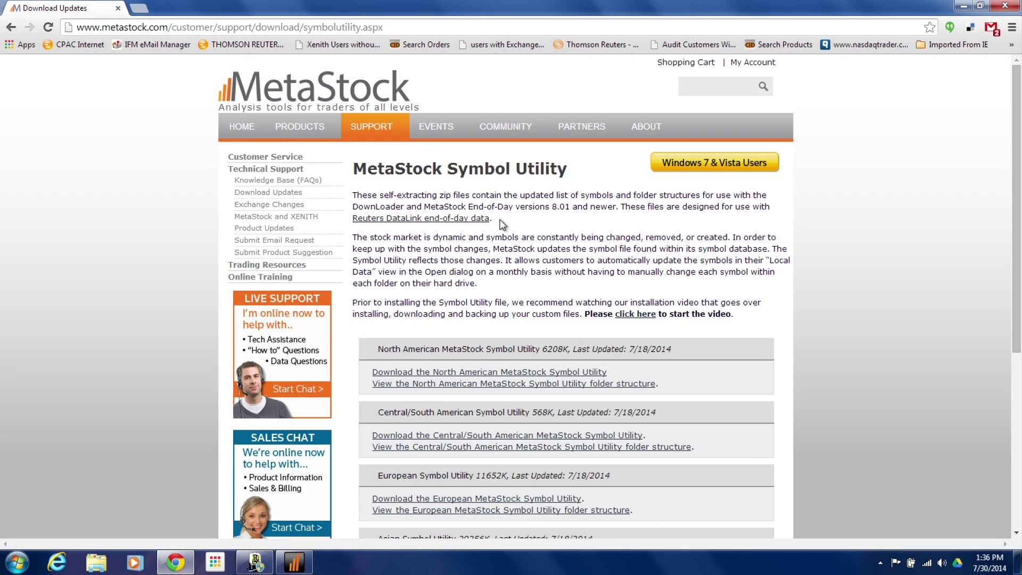
{"action": "left_click", "coordinate": [490, 376]}
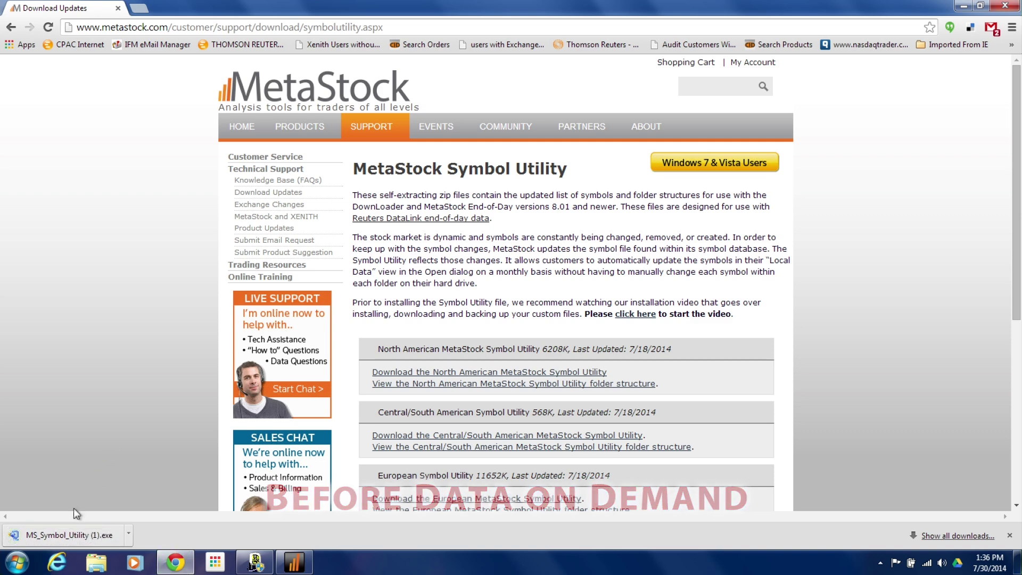
Run the downloaded MS_Symbol_Utility (1).exe, unzip its files to C:\MetaStock Data with overwriting enabled, and close the extractor.
{"action": "left_click", "coordinate": [67, 534]}
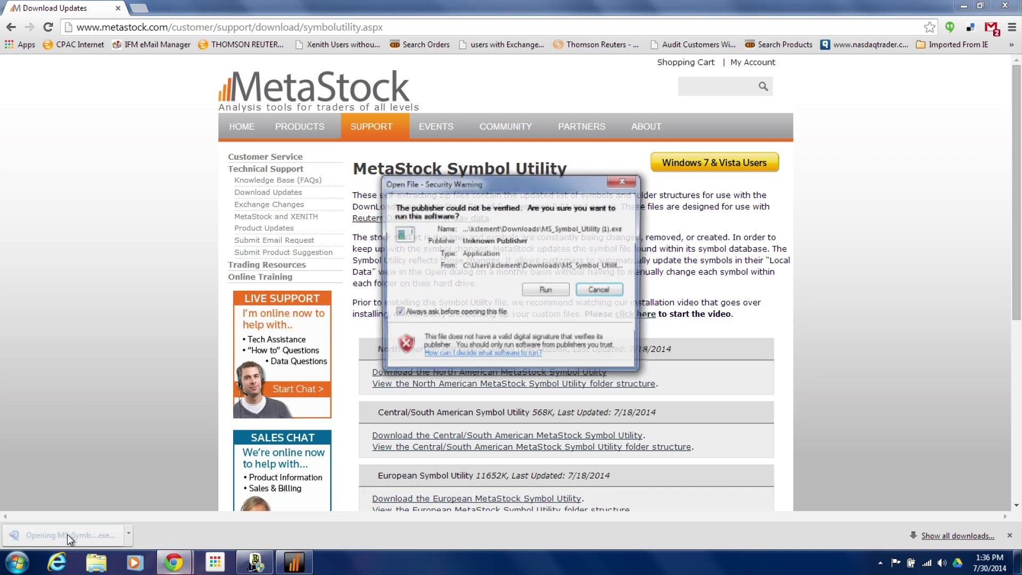
{"action": "left_click", "coordinate": [543, 292]}
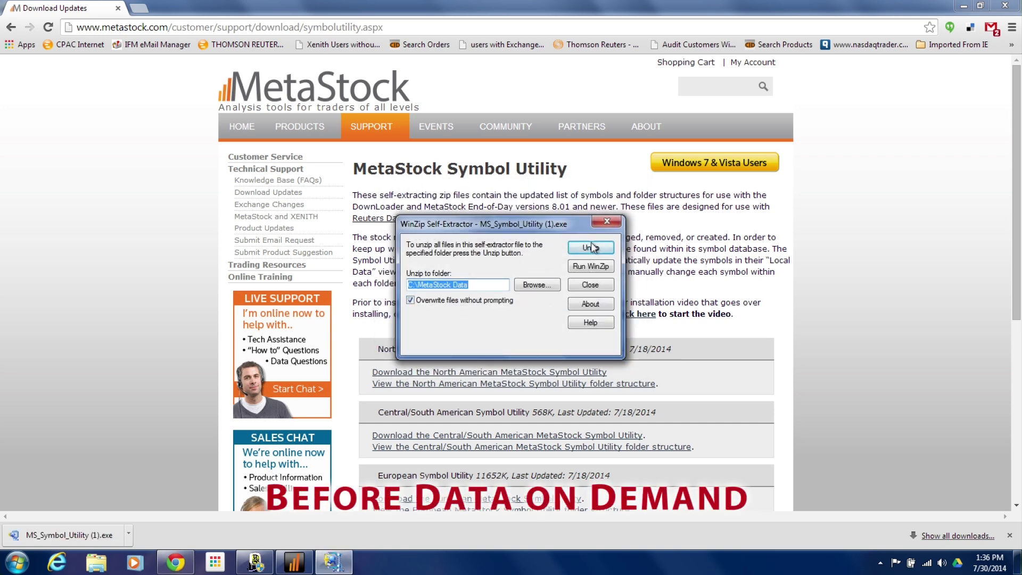
{"action": "left_click", "coordinate": [591, 247]}
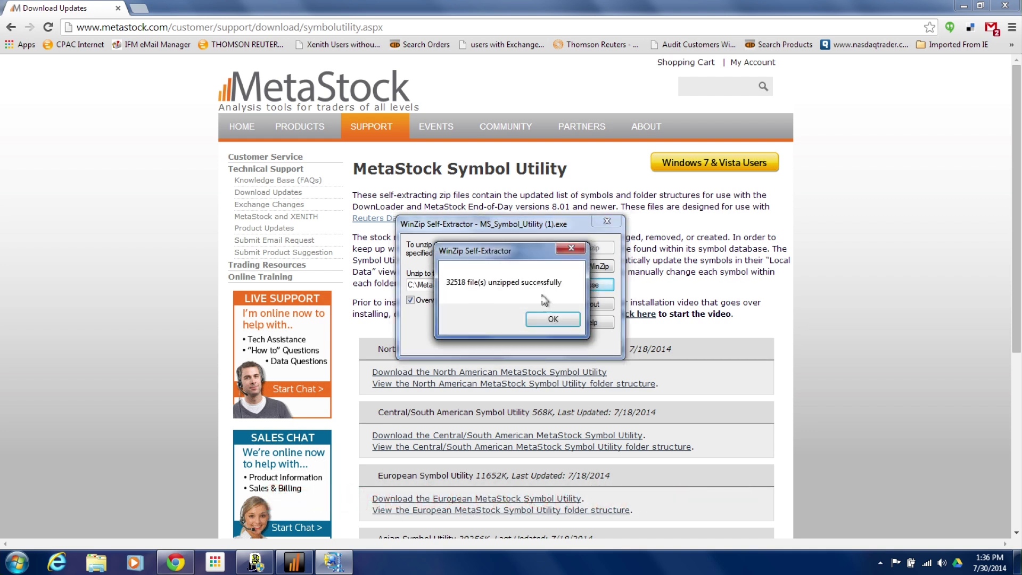
{"action": "left_click", "coordinate": [550, 320]}
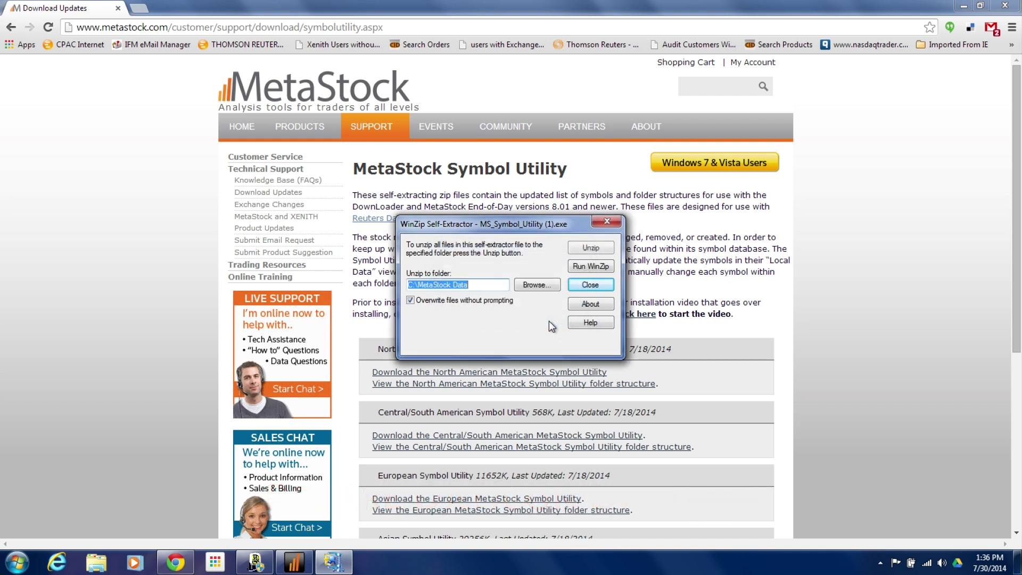
{"action": "left_click", "coordinate": [607, 221]}
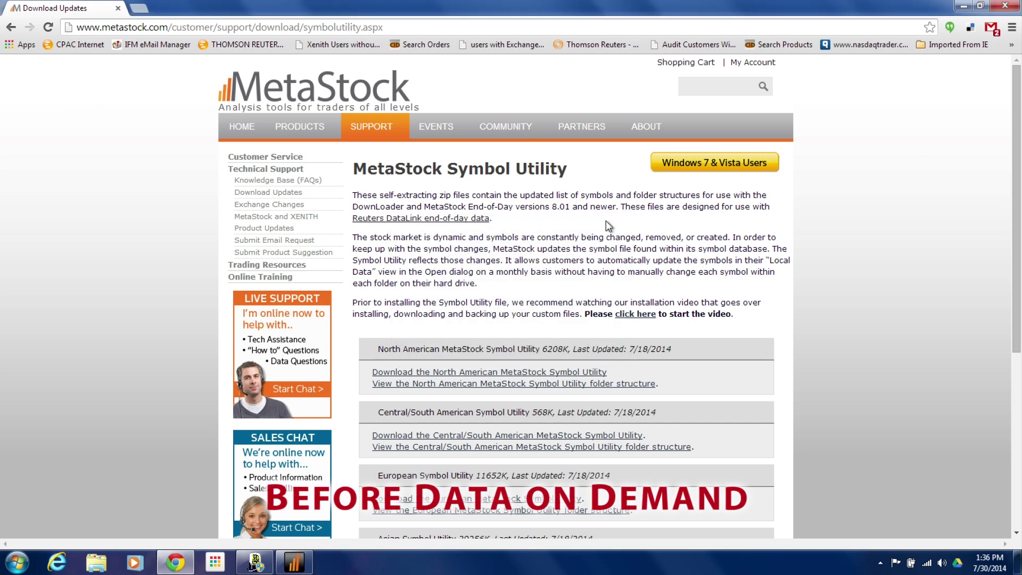
Switch to The DownLoader, start a price download and remove all previously selected folders from the securities selection.
{"action": "left_click", "coordinate": [254, 563]}
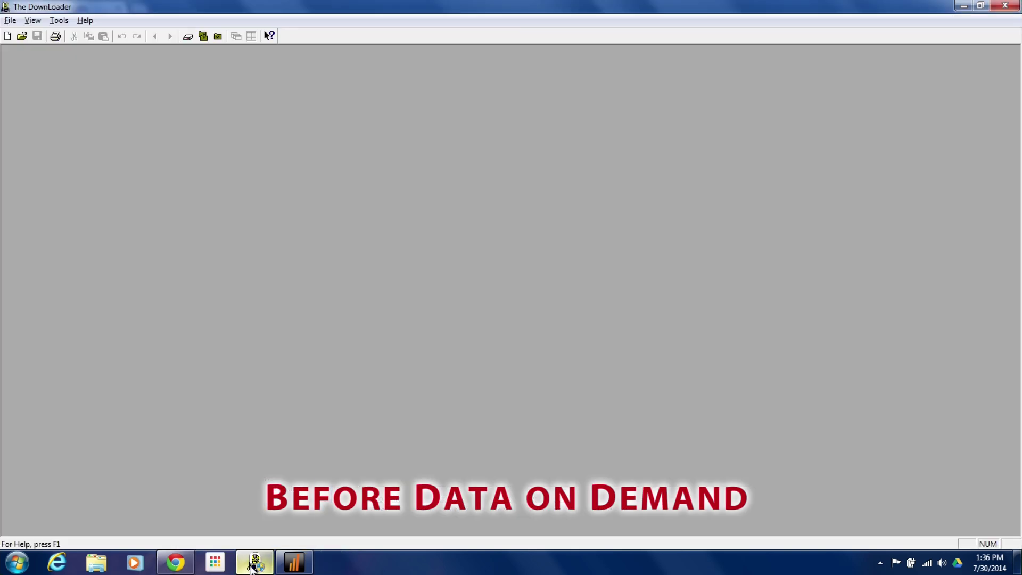
{"action": "left_click", "coordinate": [59, 21]}
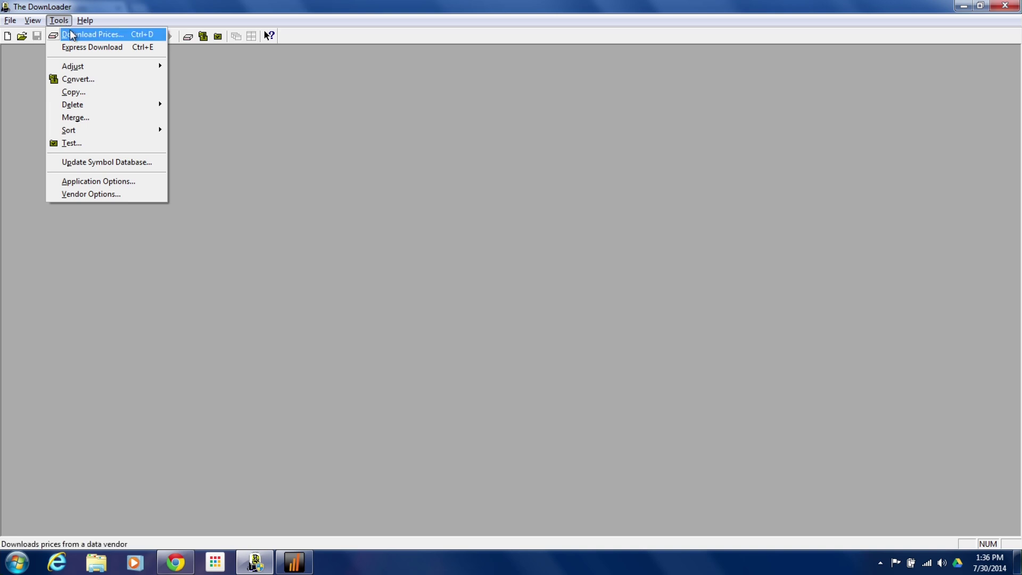
{"action": "left_click", "coordinate": [72, 37]}
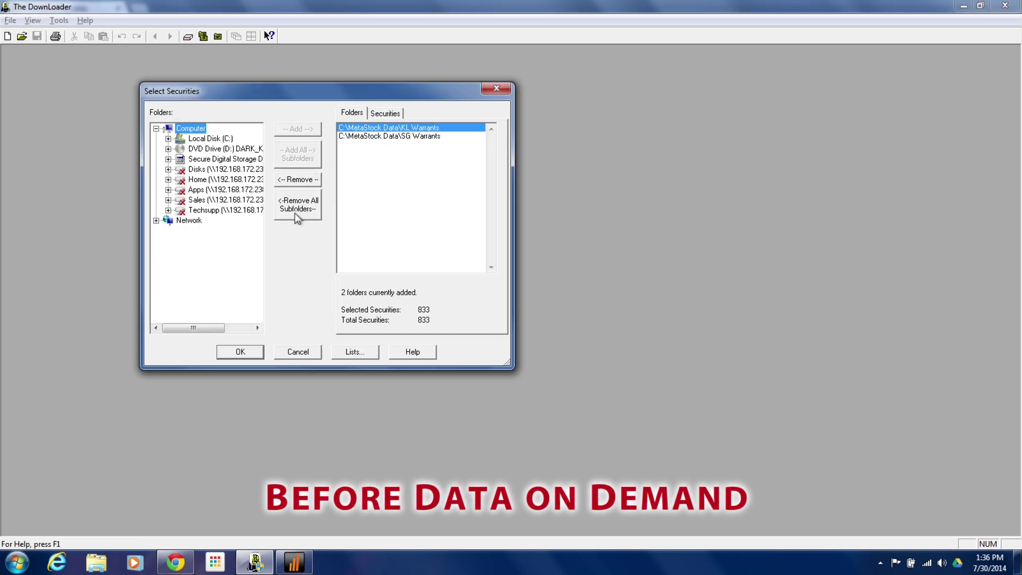
{"action": "left_click", "coordinate": [296, 211]}
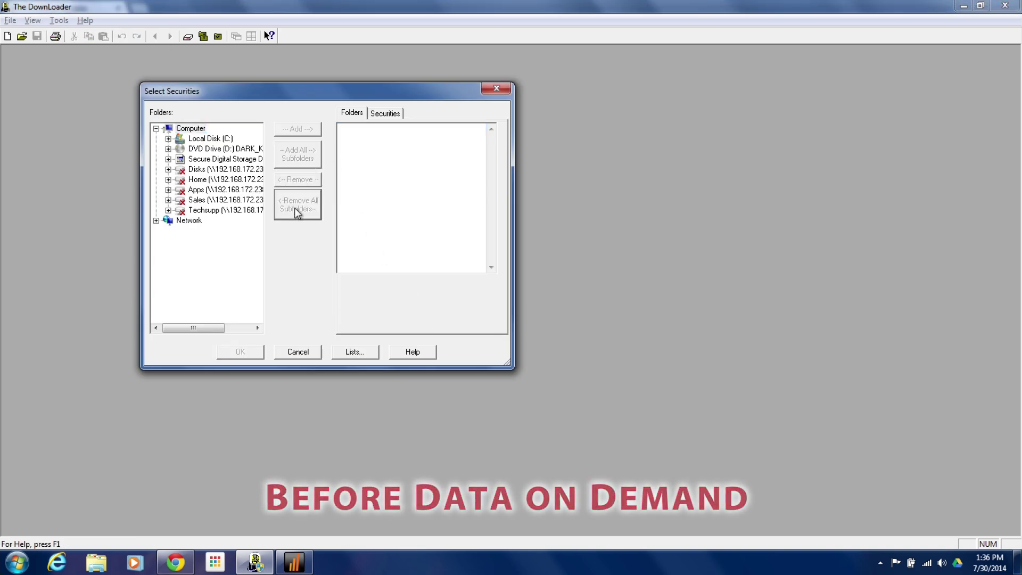
Expand the MetaStock Data folder on Local Disk (C:) and enlarge the Select Securities dialog to show full folder names.
{"action": "left_click", "coordinate": [168, 139]}
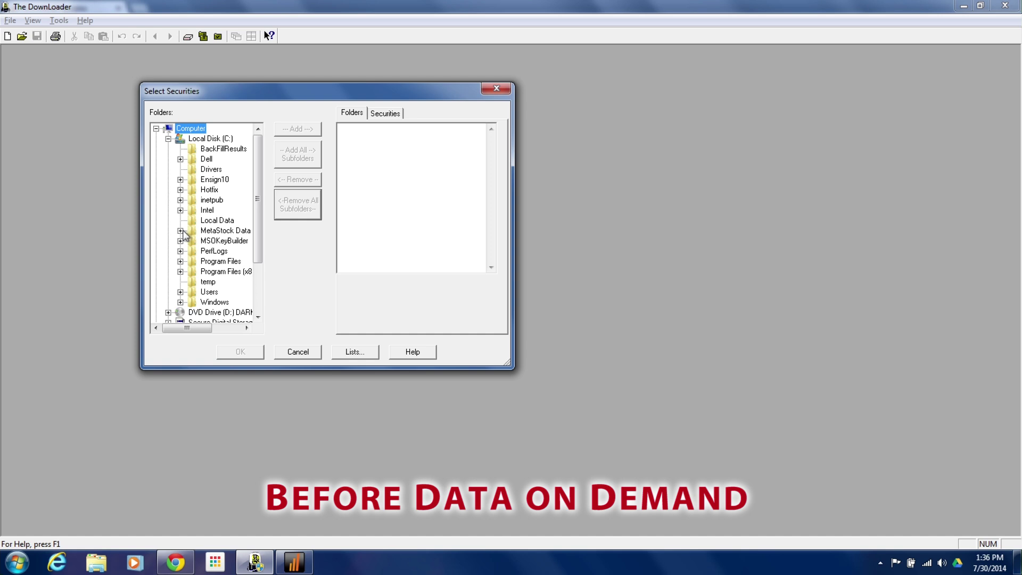
{"action": "left_click", "coordinate": [181, 230]}
{"action": "scroll", "coordinate": [257, 201], "scroll_direction": "up", "scroll_amount": 2}
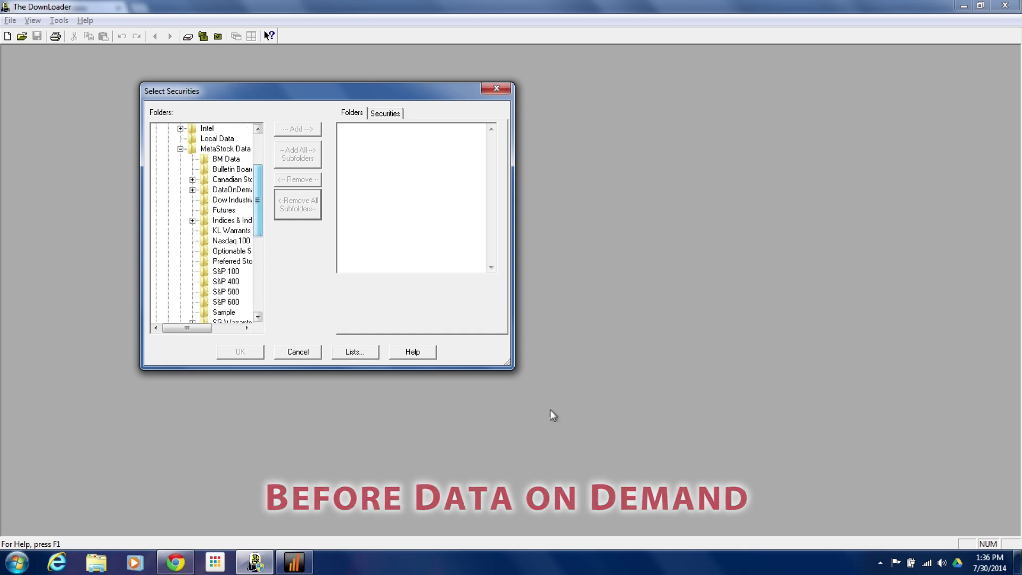
{"action": "left_click_drag", "start_coordinate": [506, 363], "coordinate": [820, 513]}
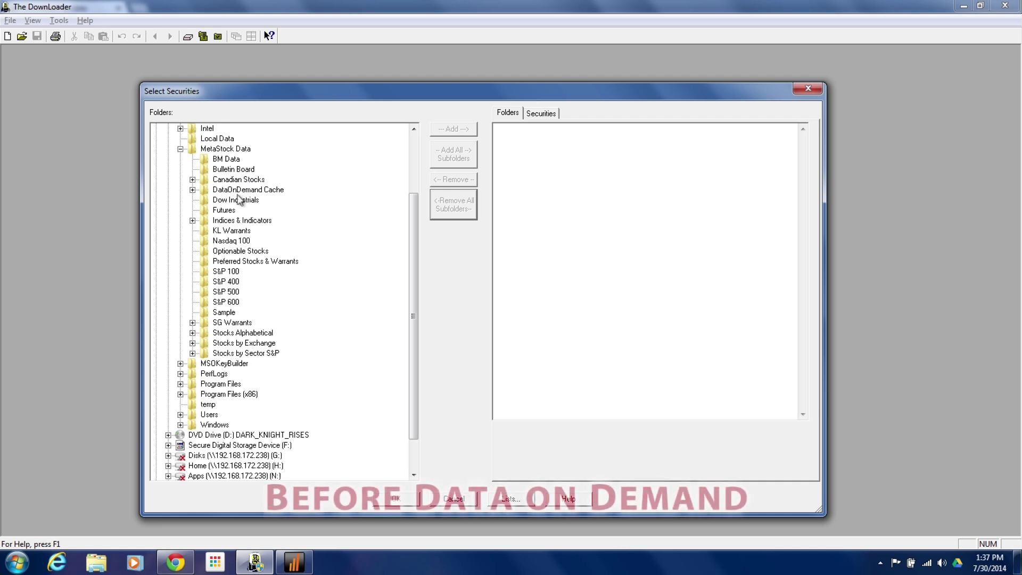
Add the Nasdaq 100, Optionable Stocks, S&P 100 and S&P 600 folders to the download selection.
{"action": "left_click", "coordinate": [226, 241]}
{"action": "left_click", "coordinate": [455, 129]}
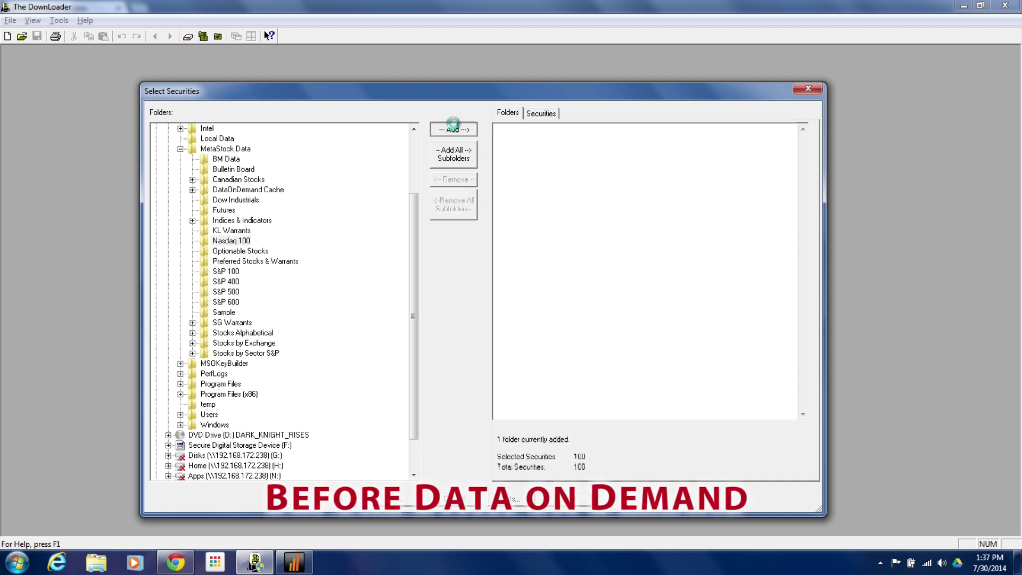
{"action": "left_click", "coordinate": [241, 251]}
{"action": "left_click", "coordinate": [453, 129]}
{"action": "left_click", "coordinate": [226, 271]}
{"action": "left_click", "coordinate": [453, 129]}
{"action": "left_click", "coordinate": [221, 284]}
{"action": "left_click", "coordinate": [230, 292]}
{"action": "left_click", "coordinate": [233, 302]}
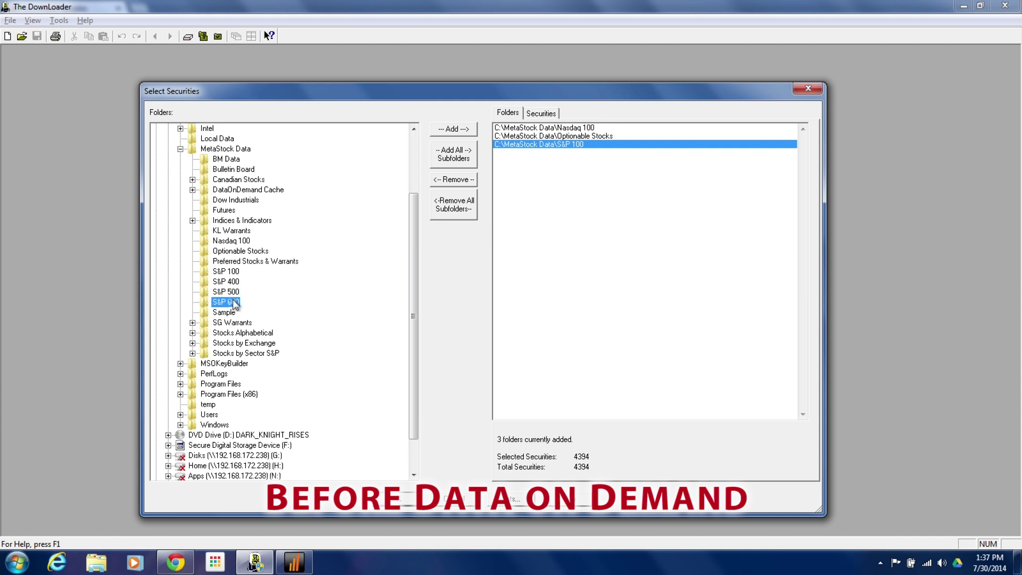
{"action": "left_click", "coordinate": [454, 128]}
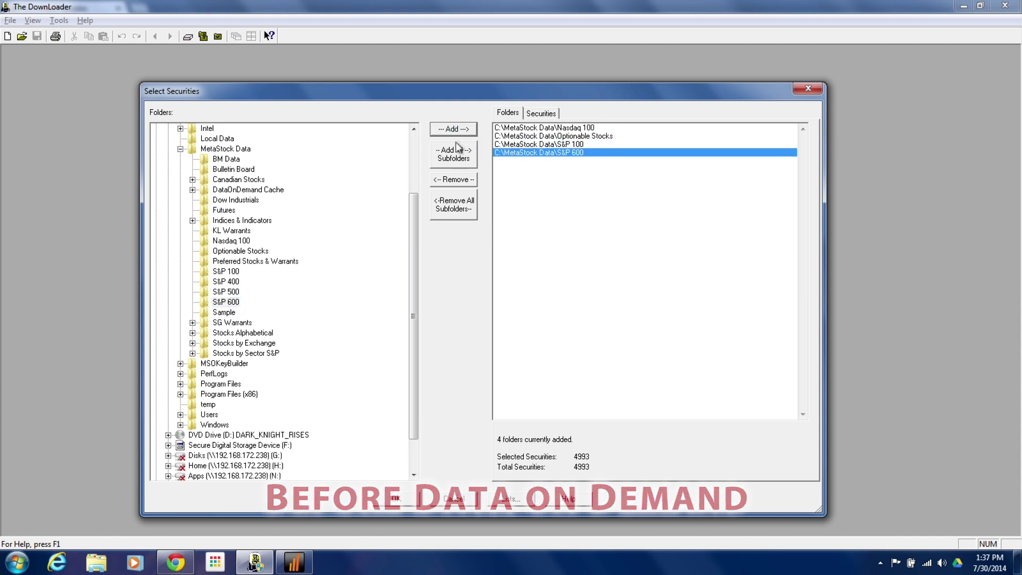
Add all subfolders of Stocks by Sector S&P to the download selection.
{"action": "left_click", "coordinate": [219, 150]}
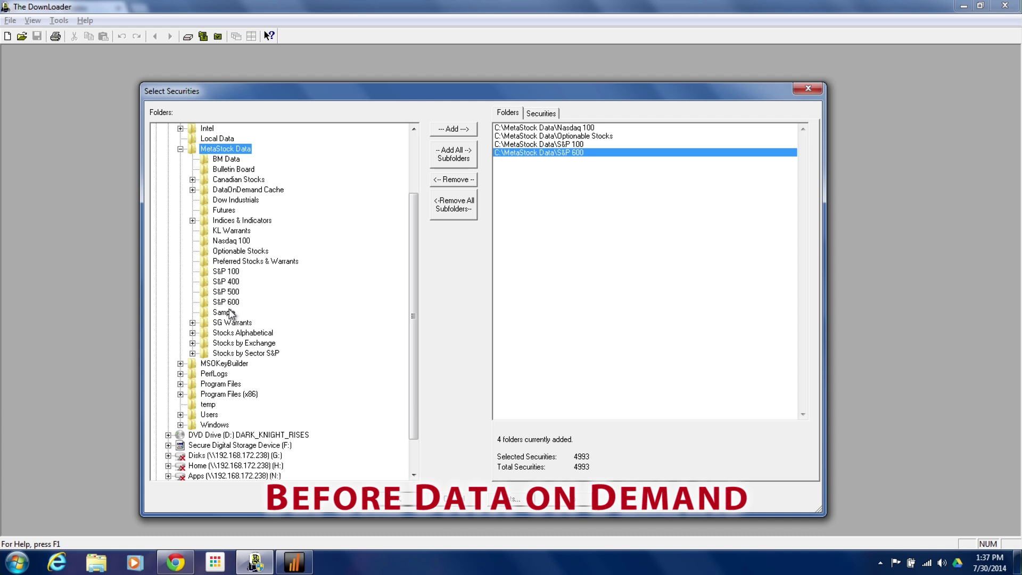
{"action": "left_click", "coordinate": [224, 352]}
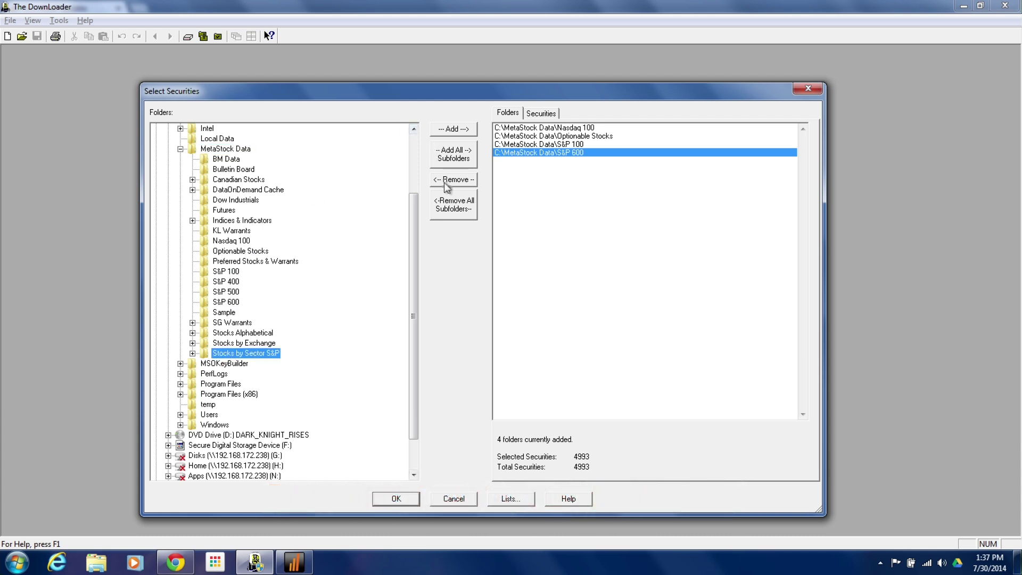
{"action": "left_click", "coordinate": [454, 149]}
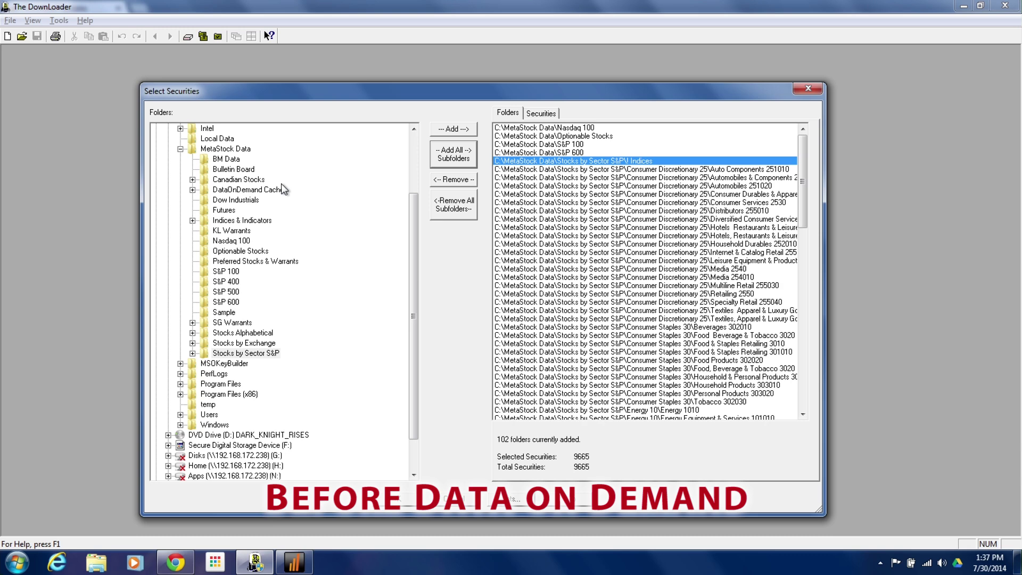
Add the New York Stock Exchange and NASDAQ folders from Stocks by Exchange to the download selection.
{"action": "double_click", "coordinate": [233, 343]}
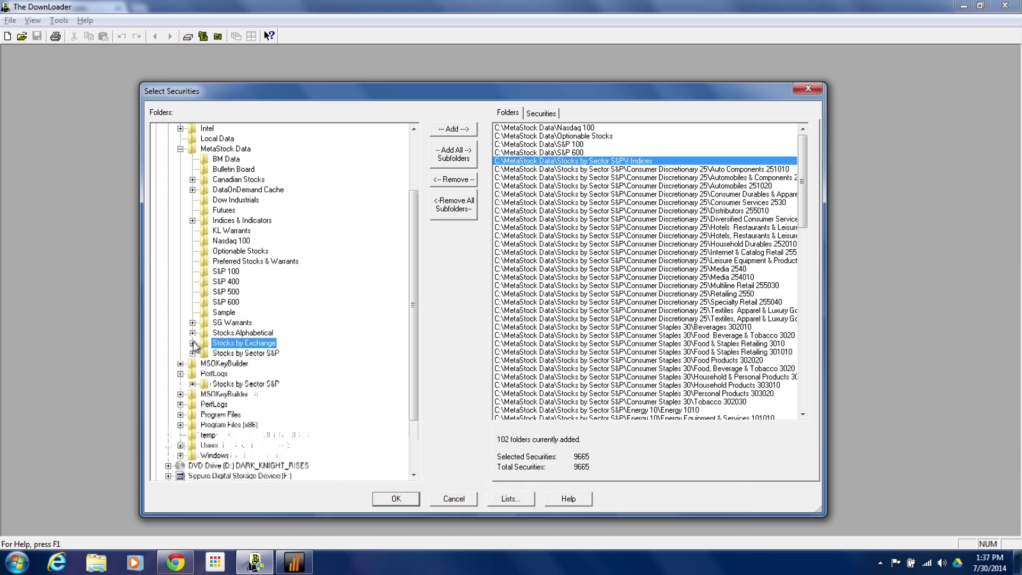
{"action": "left_click", "coordinate": [238, 374]}
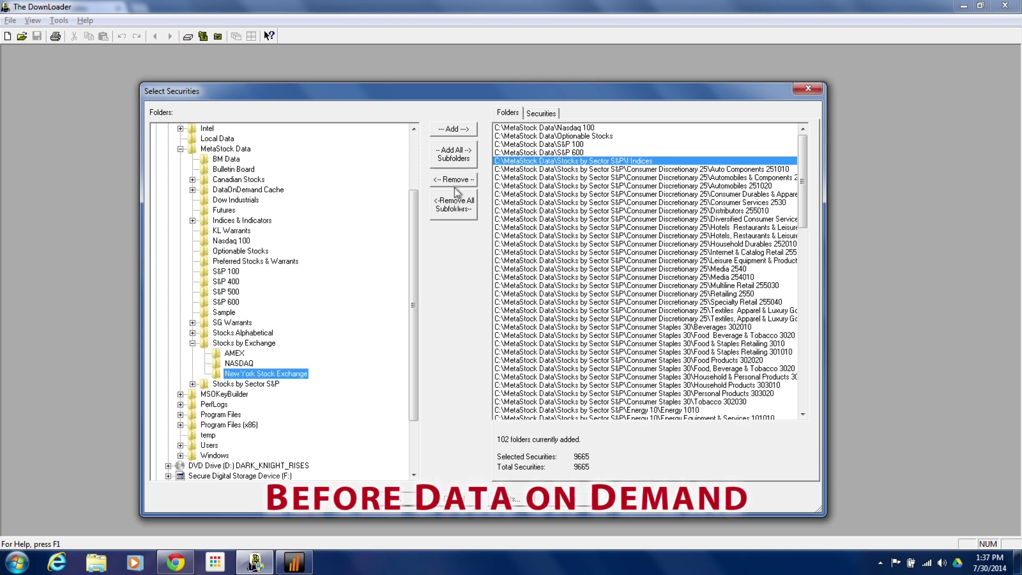
{"action": "left_click", "coordinate": [451, 134]}
{"action": "left_click", "coordinate": [238, 363]}
{"action": "left_click", "coordinate": [454, 129]}
Accept the selected folders and start the Reuters Datalink price download with ending date 7/30/2014.
{"action": "left_click_drag", "start_coordinate": [801, 189], "coordinate": [784, 124]}
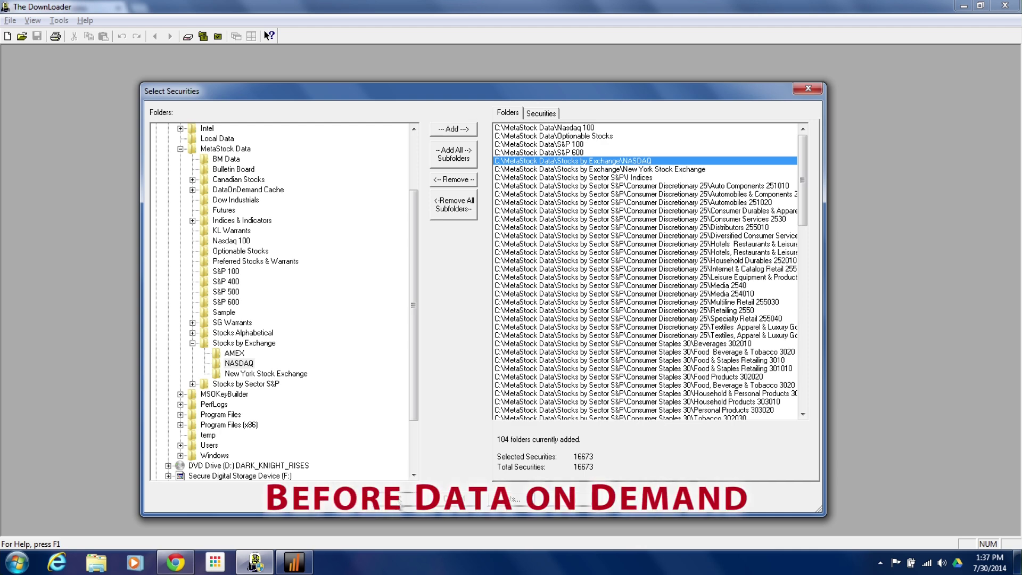
{"action": "left_click", "coordinate": [394, 498]}
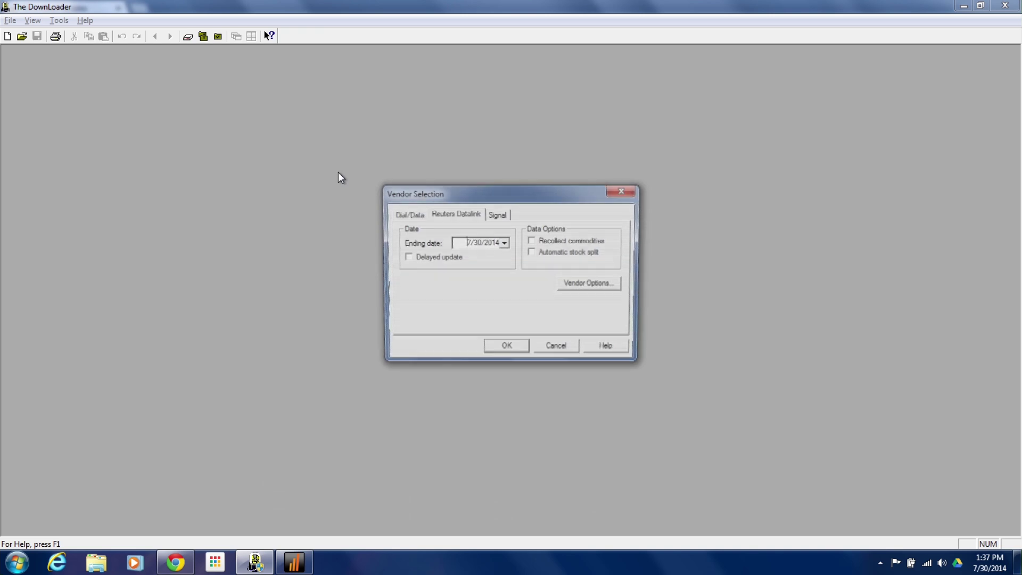
{"action": "left_click", "coordinate": [497, 347]}
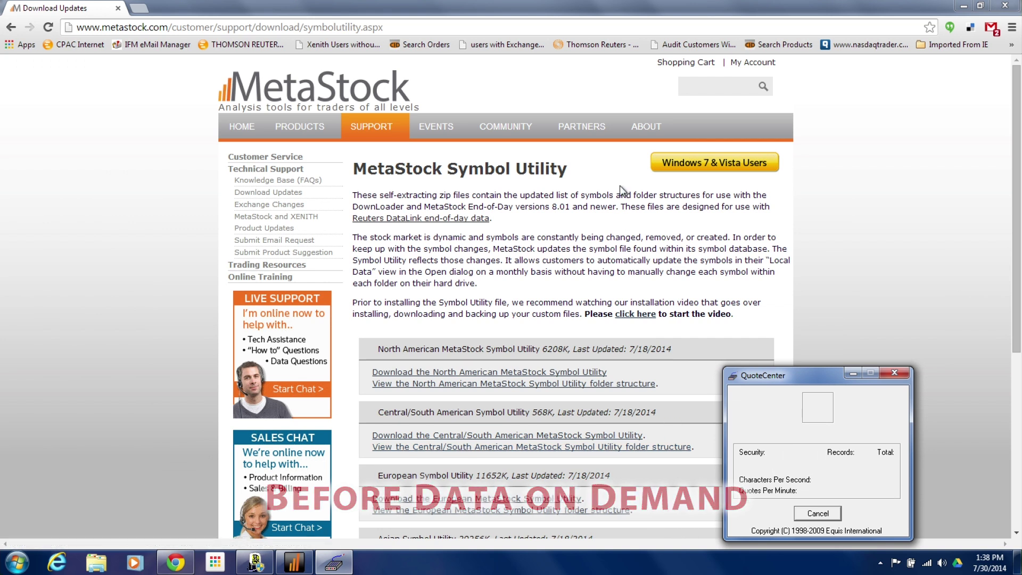
Switch to MetaStock and open a chart for the instrument .DJI with the default chart options.
{"action": "mouse_move", "coordinate": [303, 569]}
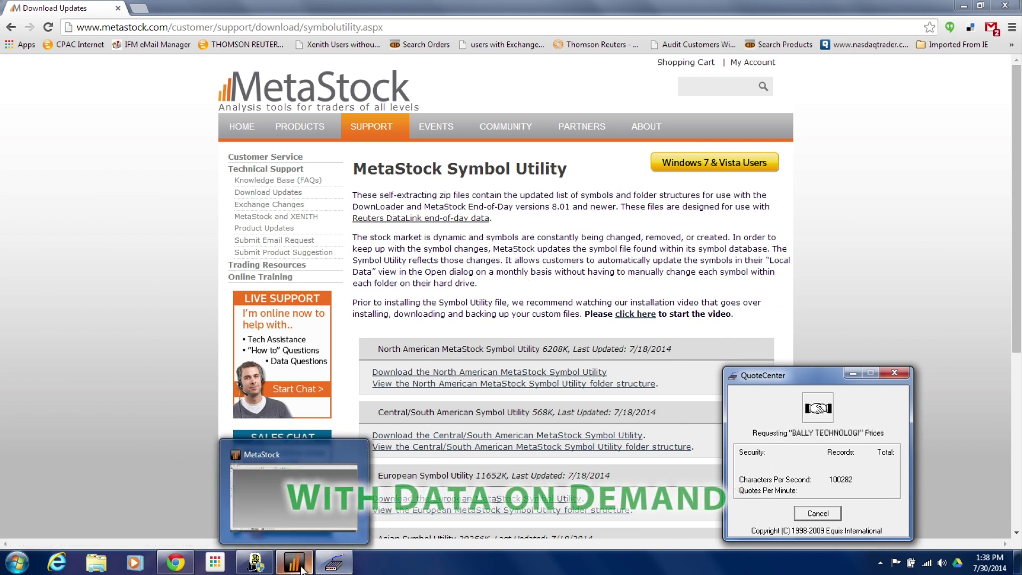
{"action": "left_click", "coordinate": [302, 569]}
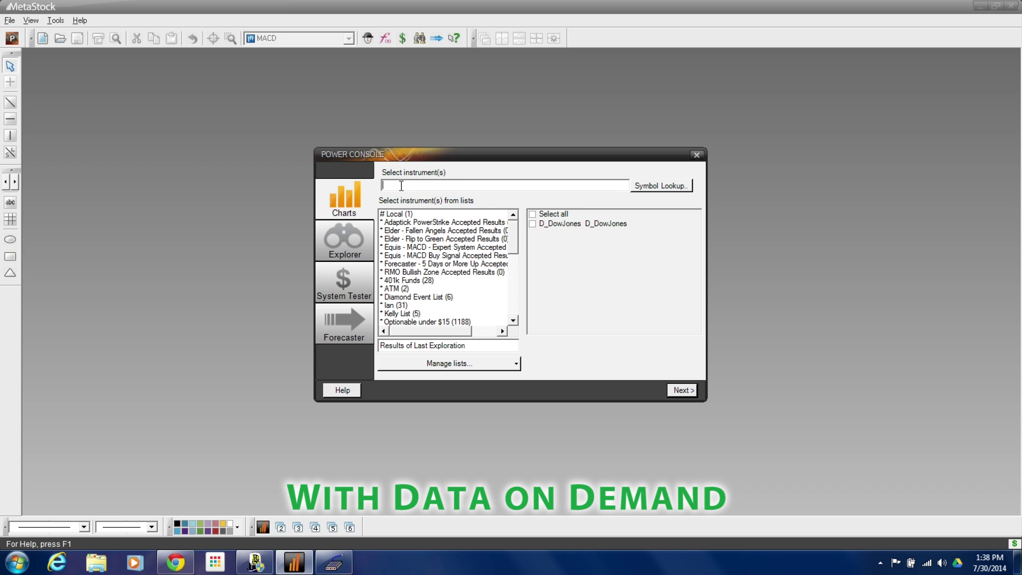
{"action": "type", "text": ".DJI"}
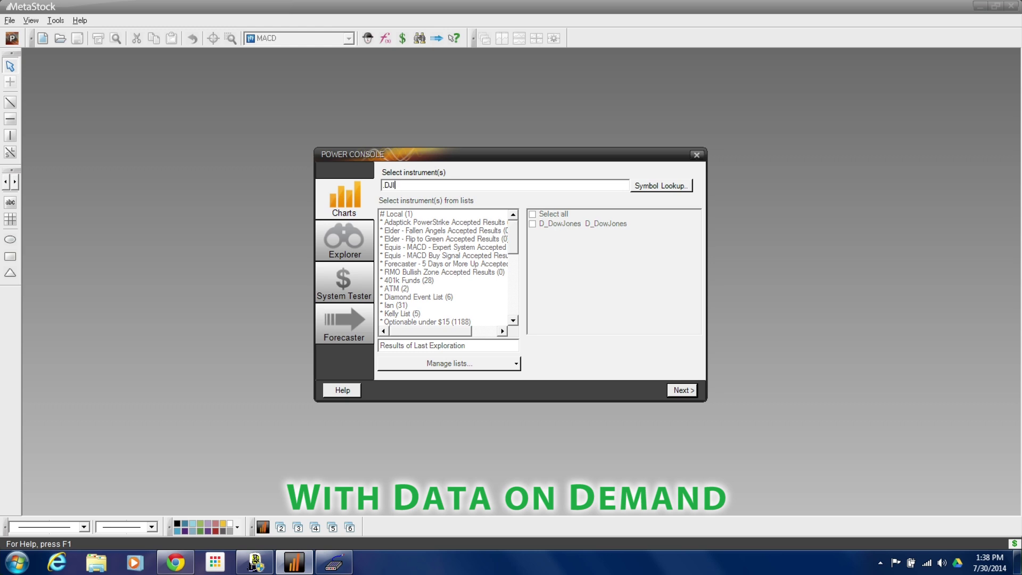
{"action": "key", "text": "Return"}
{"action": "key", "text": "Return"}
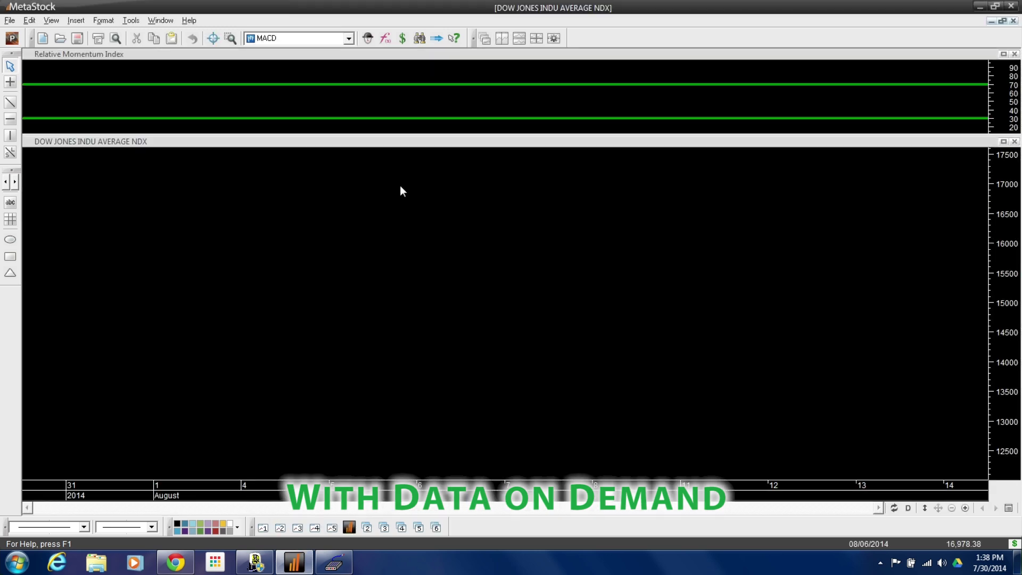
Open a daily chart of Best Buy with the default chart options.
{"action": "left_click", "coordinate": [12, 37]}
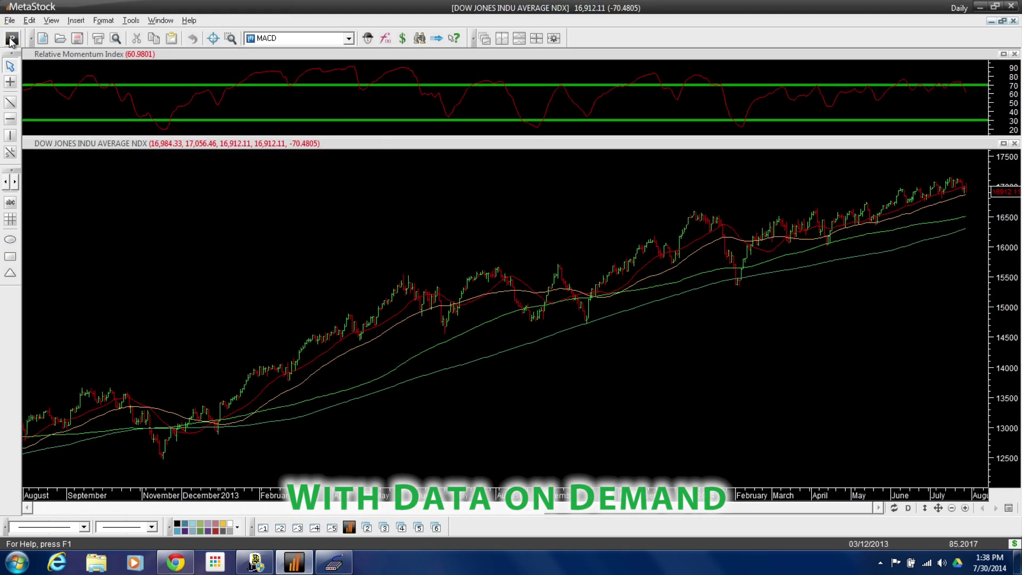
{"action": "type", "text": "B"}
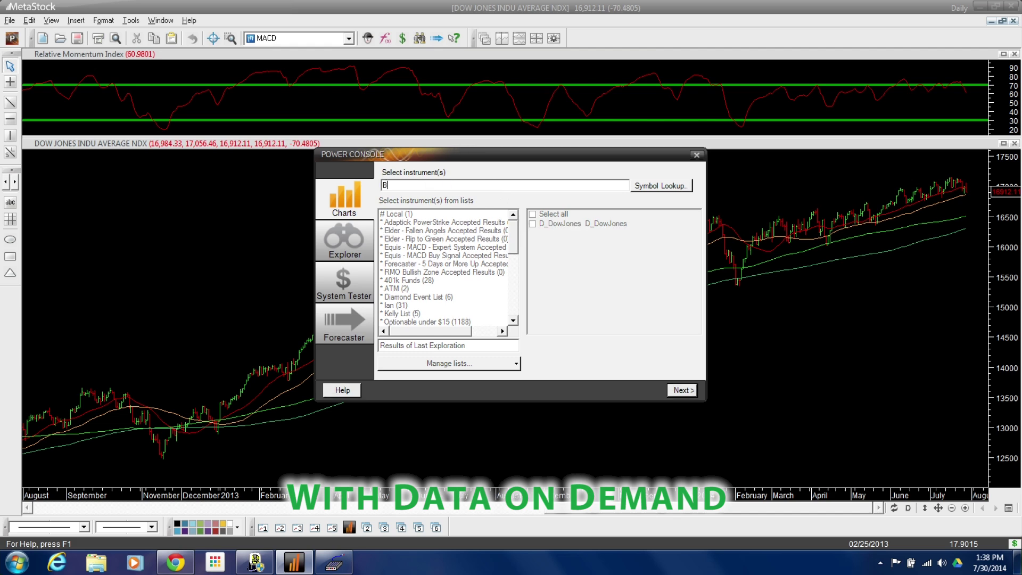
{"action": "key", "text": "Return"}
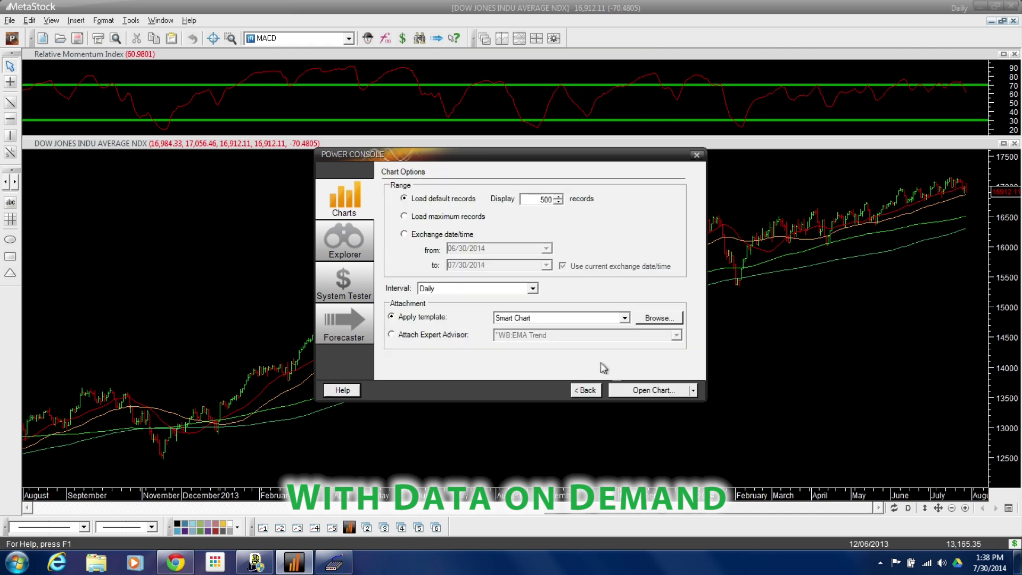
{"action": "left_click", "coordinate": [633, 387]}
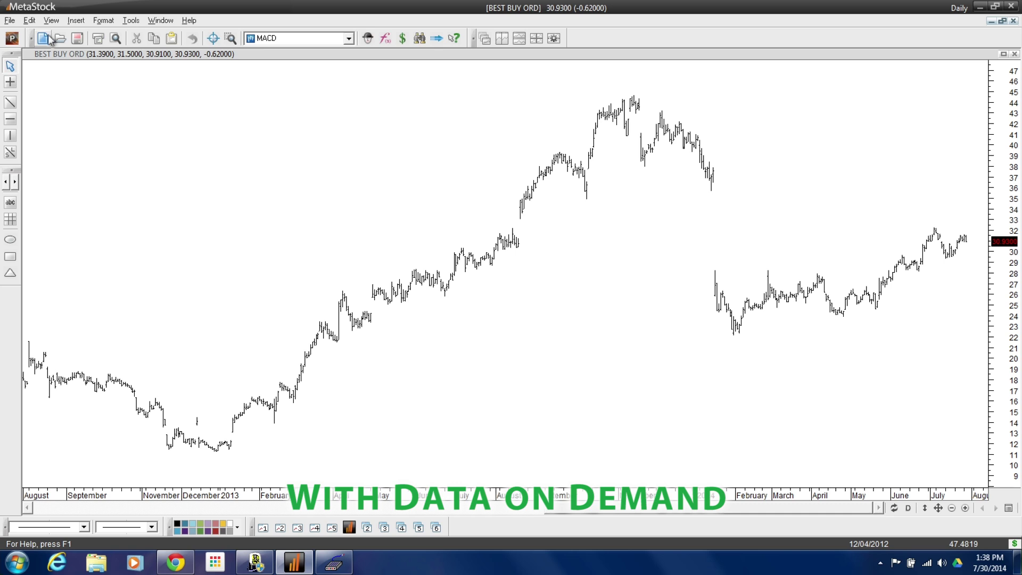
Choose the "Equis - MACD Buy Signal" exploration in the Explorer.
{"action": "left_click", "coordinate": [12, 39]}
{"action": "left_click", "coordinate": [354, 241]}
{"action": "left_click_drag", "start_coordinate": [535, 202], "coordinate": [534, 236]}
{"action": "scroll", "coordinate": [536, 239], "scroll_direction": "down", "scroll_amount": 4}
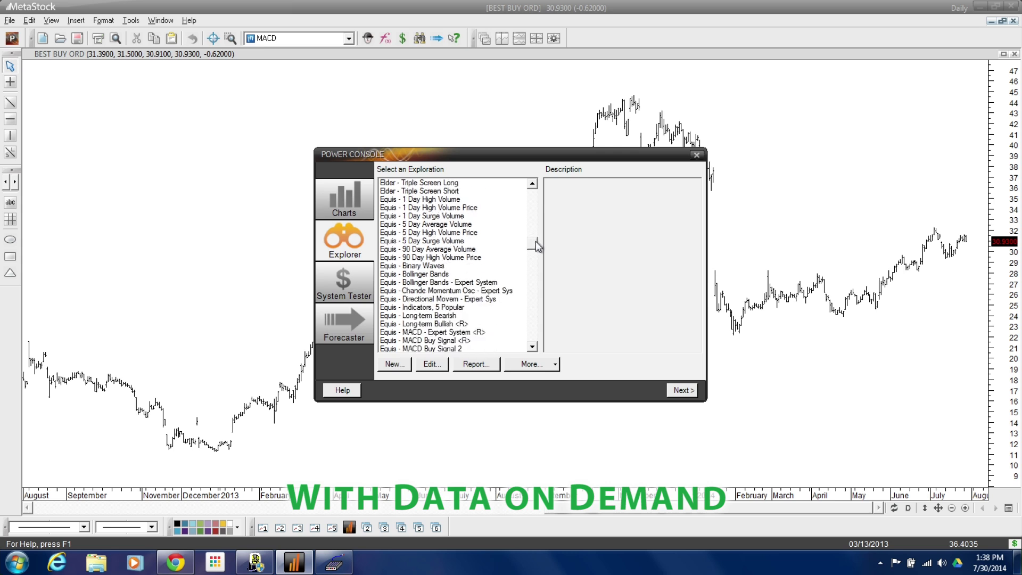
{"action": "left_click", "coordinate": [459, 324]}
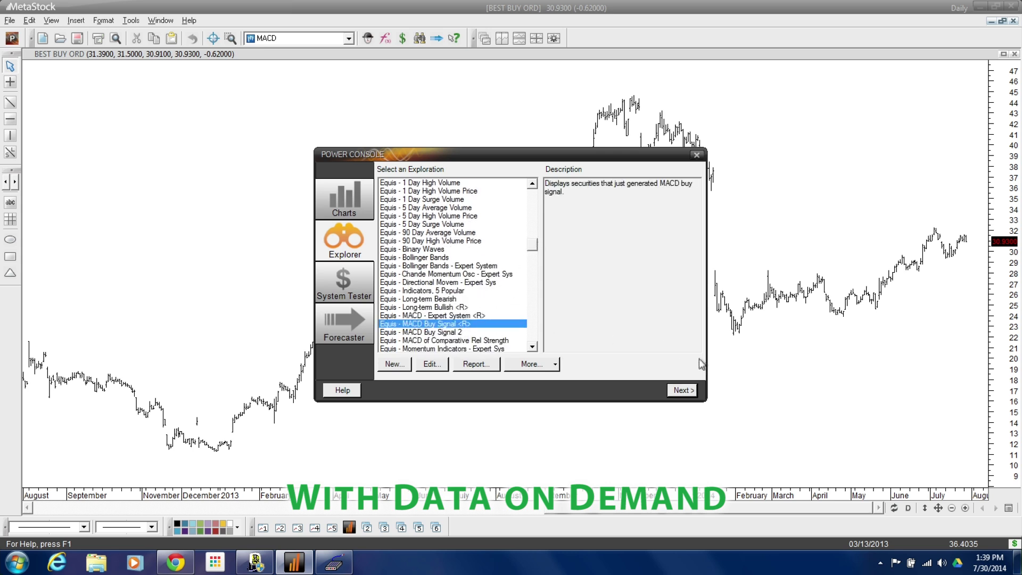
Run the exploration on the S&P 100 list with the default daily options and open its results report.
{"action": "left_click", "coordinate": [683, 391]}
{"action": "left_click_drag", "start_coordinate": [514, 225], "coordinate": [512, 275]}
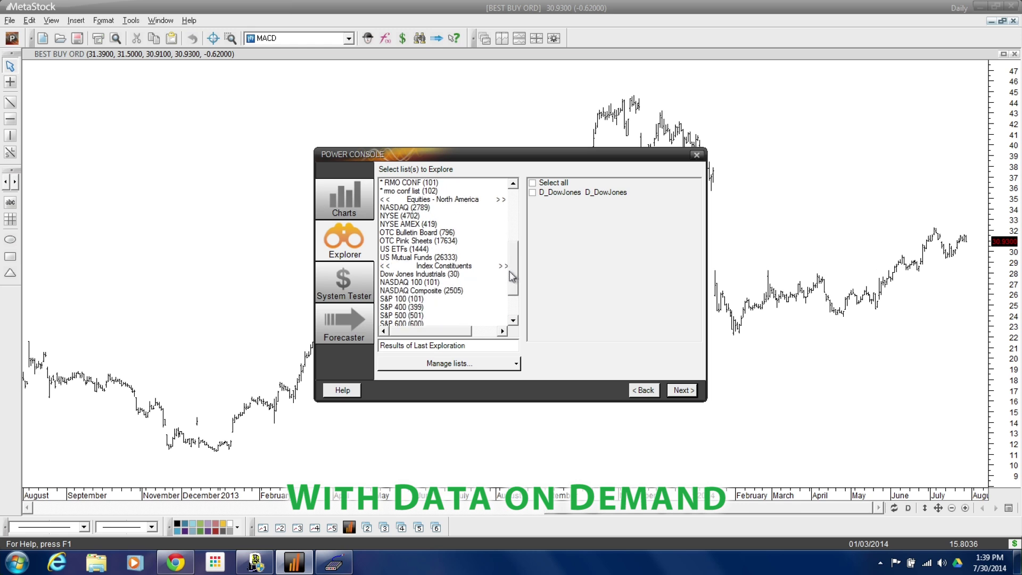
{"action": "left_click", "coordinate": [391, 299]}
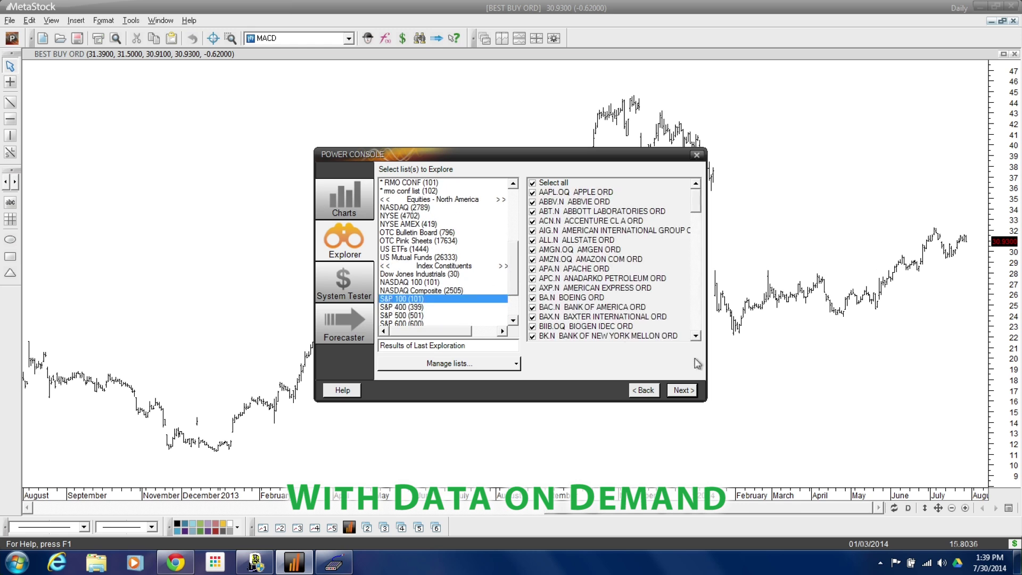
{"action": "left_click", "coordinate": [683, 393]}
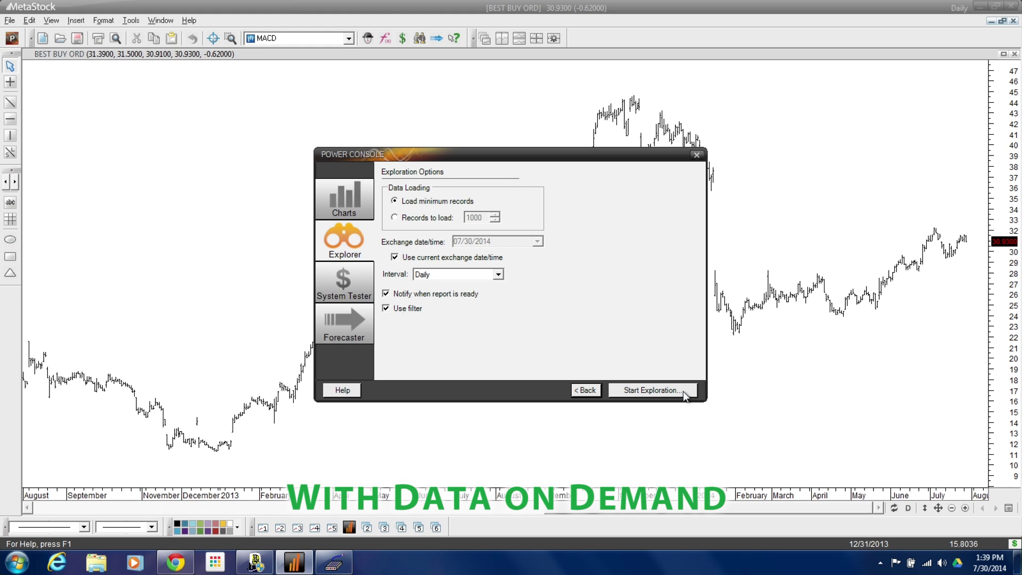
{"action": "left_click", "coordinate": [653, 397]}
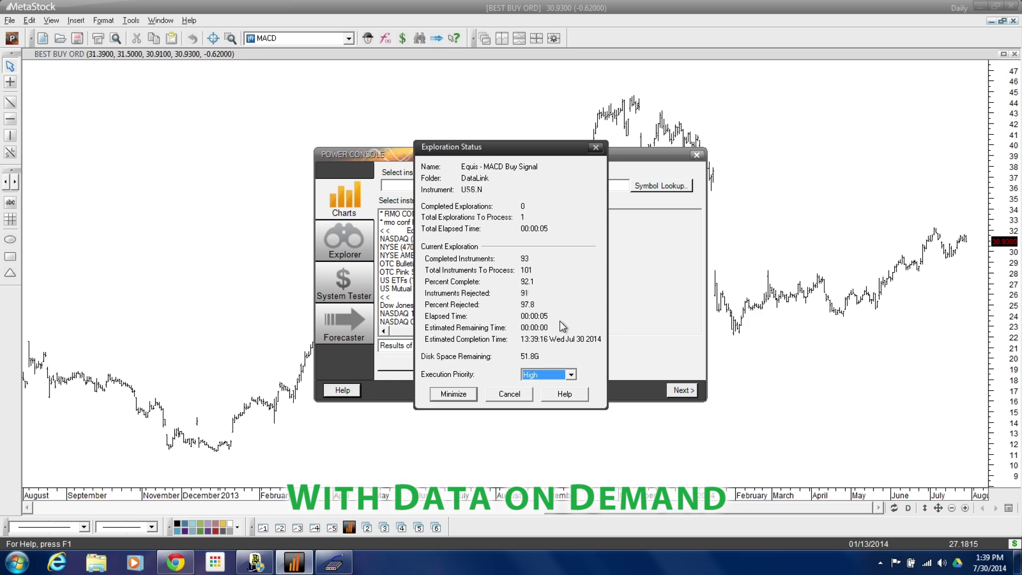
{"action": "left_click", "coordinate": [483, 298]}
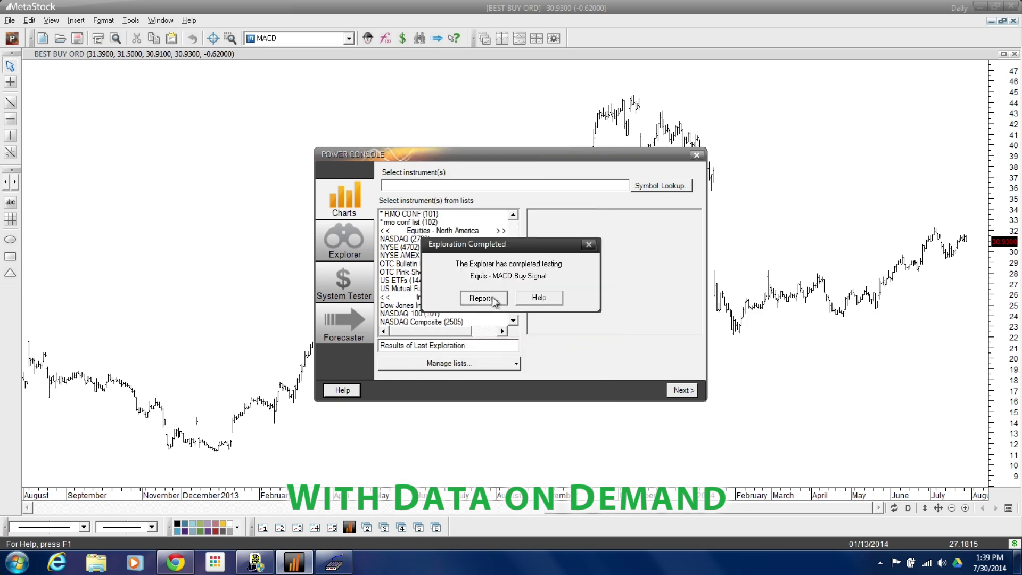
{"action": "left_click_drag", "start_coordinate": [539, 217], "coordinate": [250, 130]}
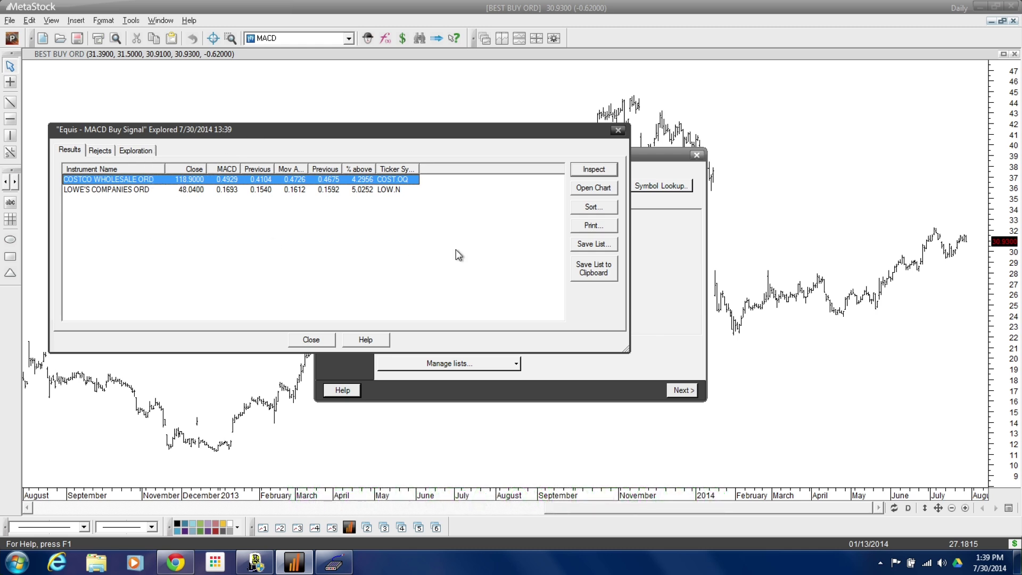
Check the QuoteCenter download progress beside the report and close the exploration report.
{"action": "key", "text": "alt+Tab"}
{"action": "left_click_drag", "start_coordinate": [756, 376], "coordinate": [840, 351]}
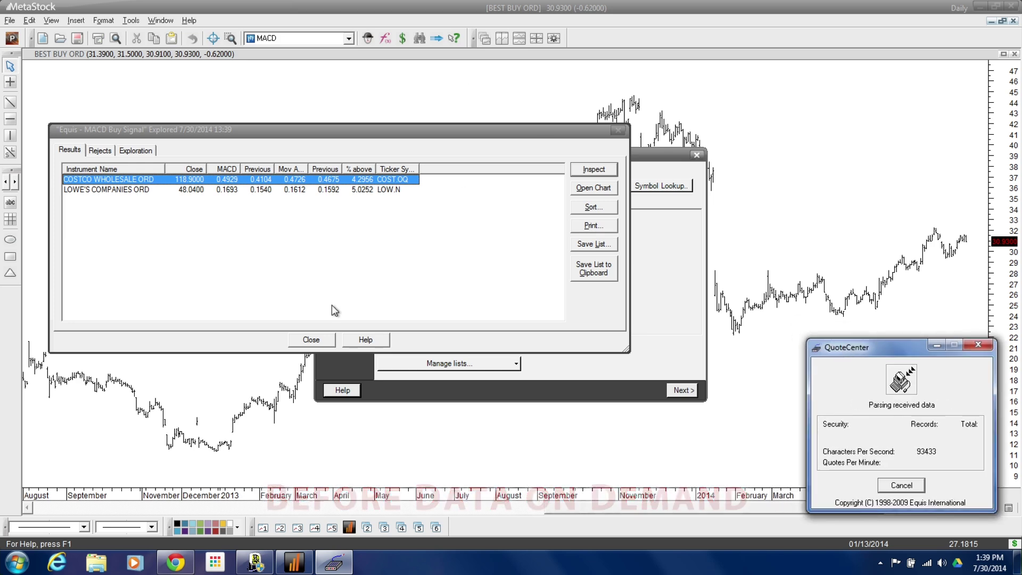
{"action": "left_click", "coordinate": [310, 339]}
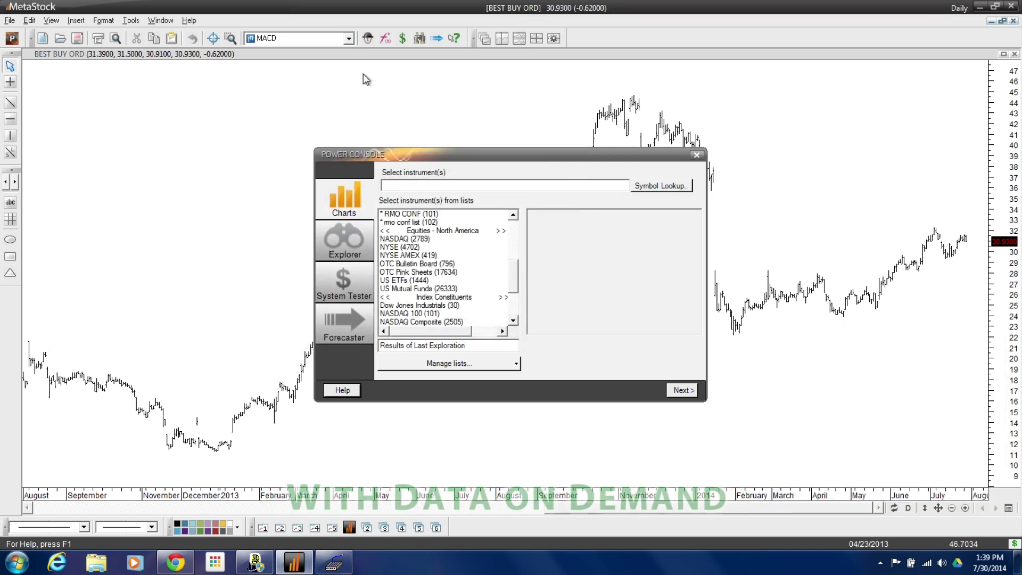
Change the DataLink data option in the application properties and accept the settings.
{"action": "left_click", "coordinate": [129, 21]}
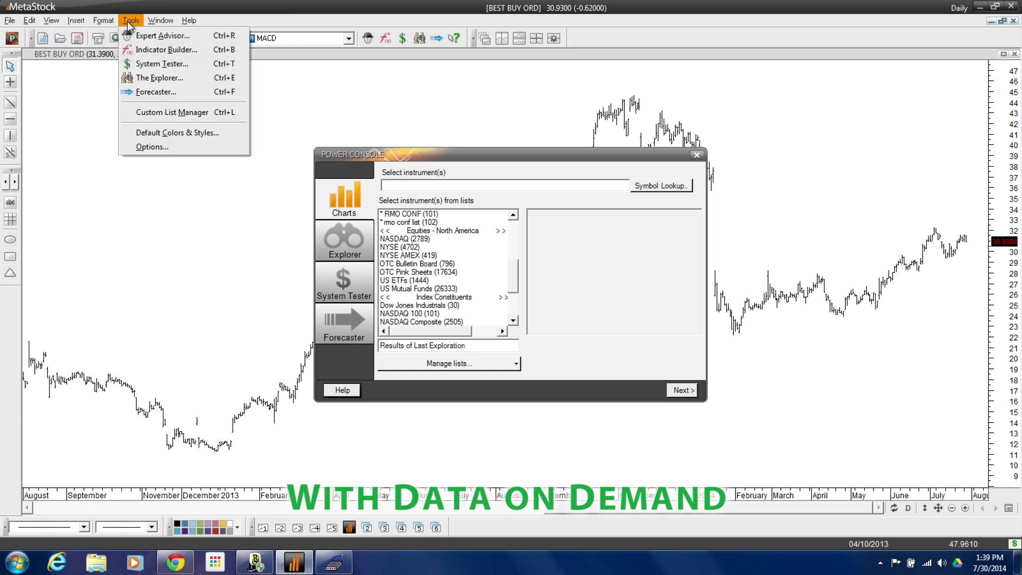
{"action": "left_click", "coordinate": [155, 148]}
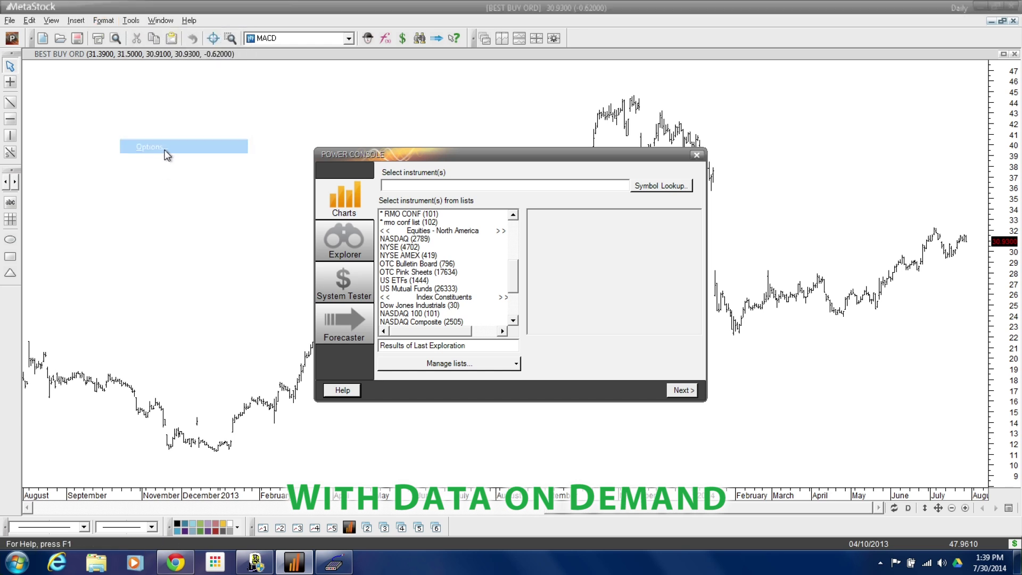
{"action": "left_click", "coordinate": [457, 173]}
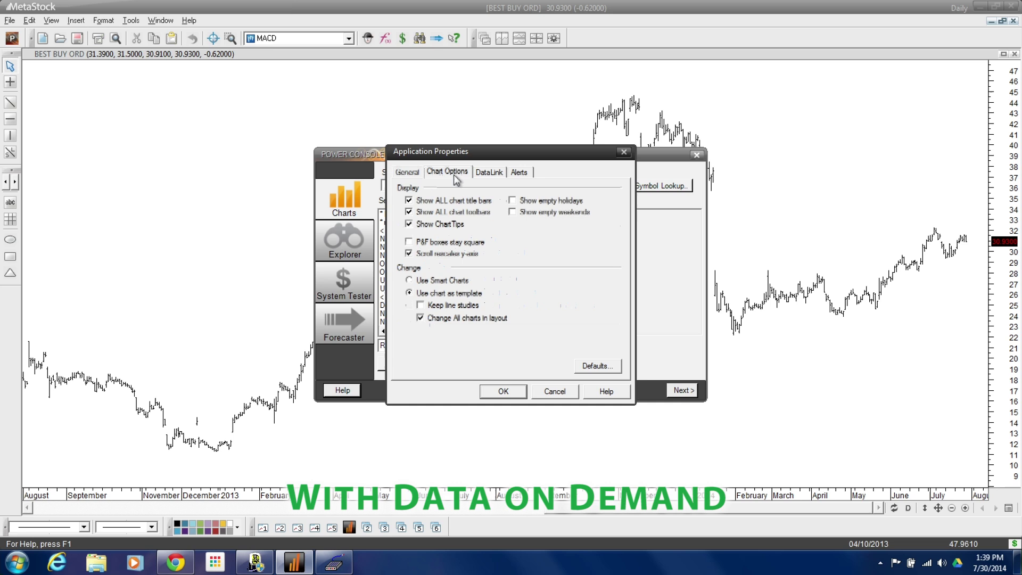
{"action": "left_click", "coordinate": [490, 173]}
{"action": "left_click", "coordinate": [413, 297]}
{"action": "left_click", "coordinate": [506, 394]}
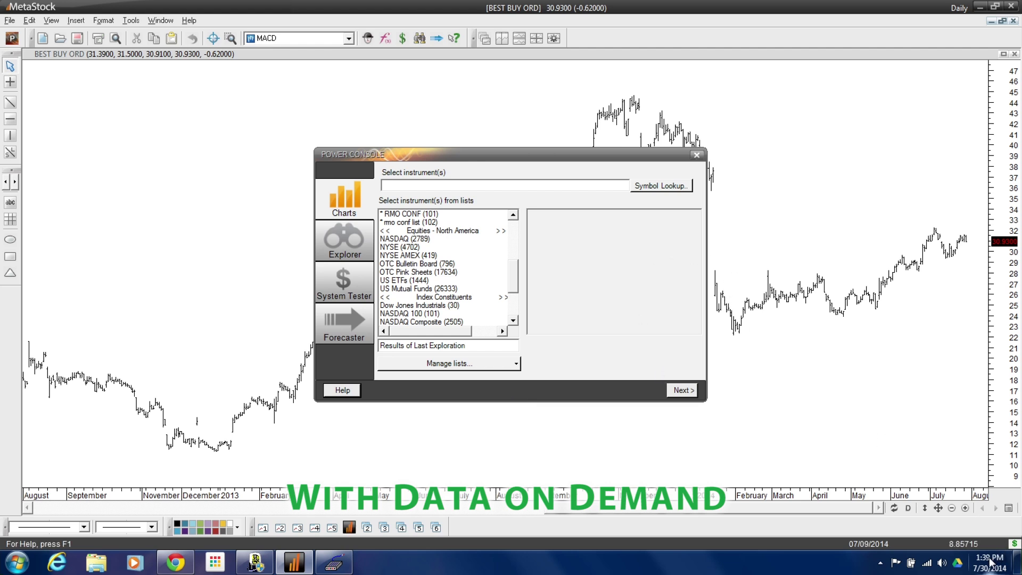
Open a chart for the instrument .DJI with the default chart options.
{"action": "left_click", "coordinate": [406, 201]}
{"action": "type", "text": ".DJI"}
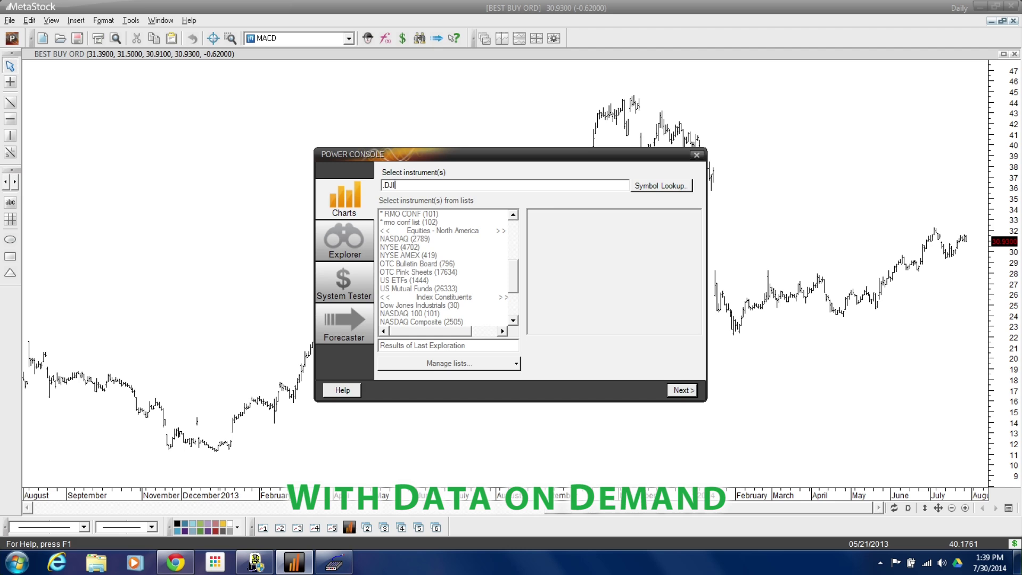
{"action": "key", "text": "Return"}
{"action": "key", "text": "Return"}
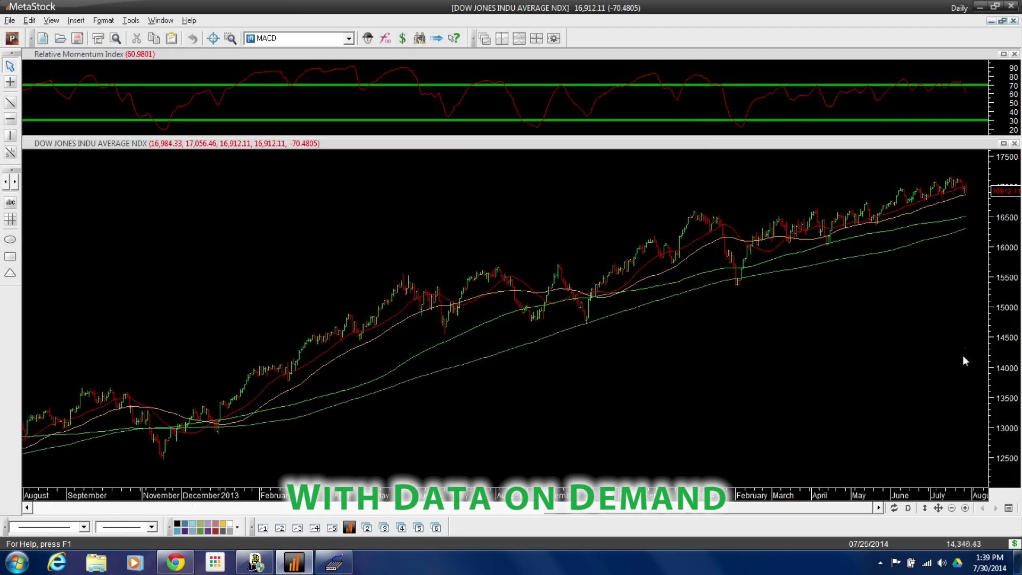
Refresh the Dow Jones chart's data and inspect the values of its latest price bar.
{"action": "left_click", "coordinate": [951, 508]}
{"action": "left_click", "coordinate": [951, 507]}
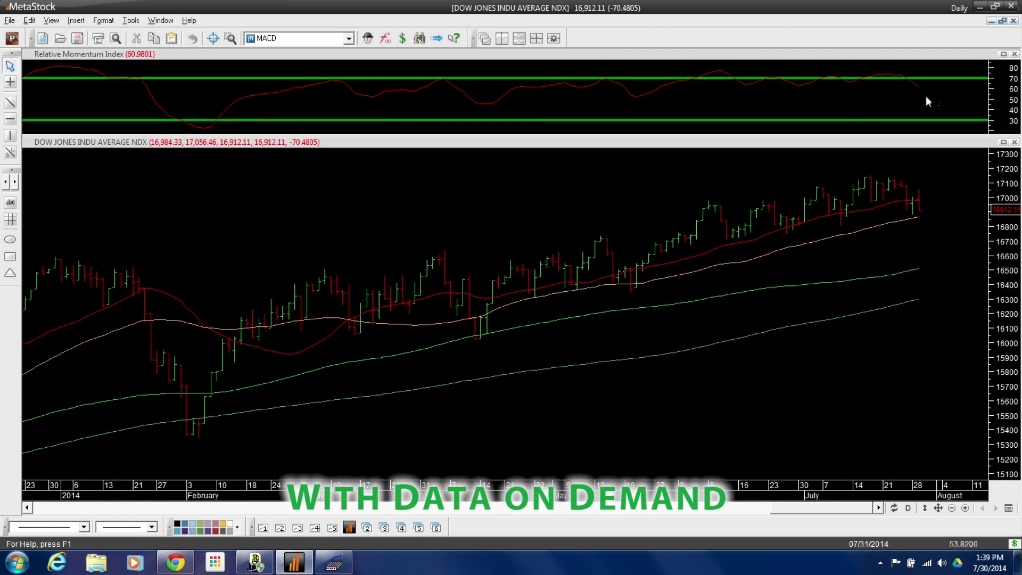
{"action": "mouse_move", "coordinate": [919, 194]}
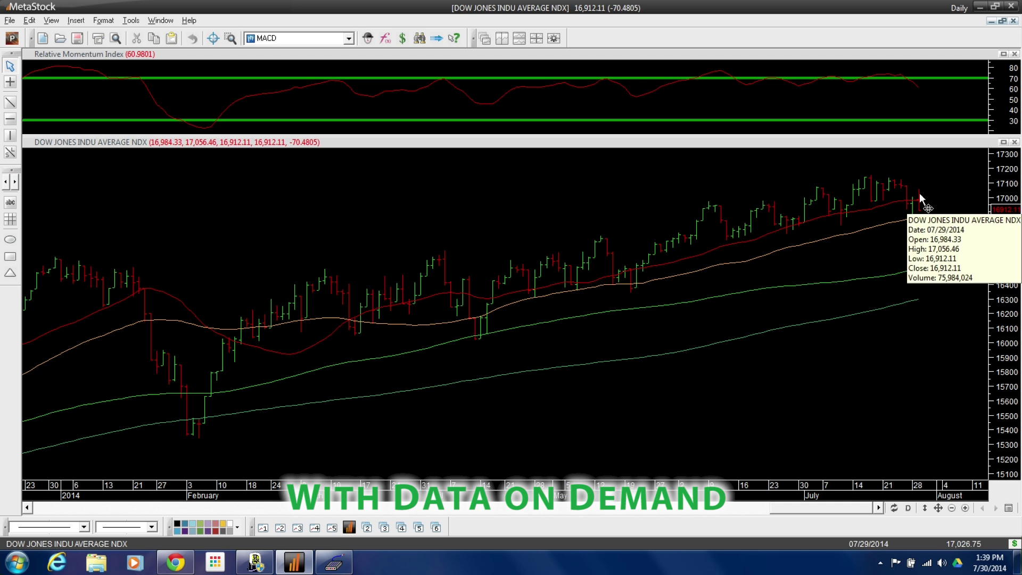
{"action": "left_click", "coordinate": [894, 507]}
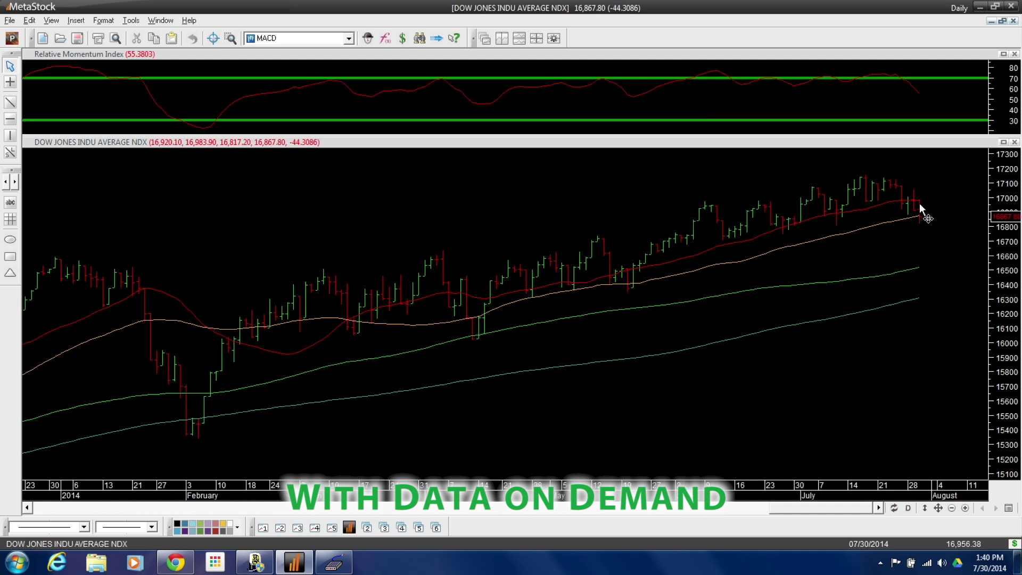
{"action": "mouse_move", "coordinate": [919, 204]}
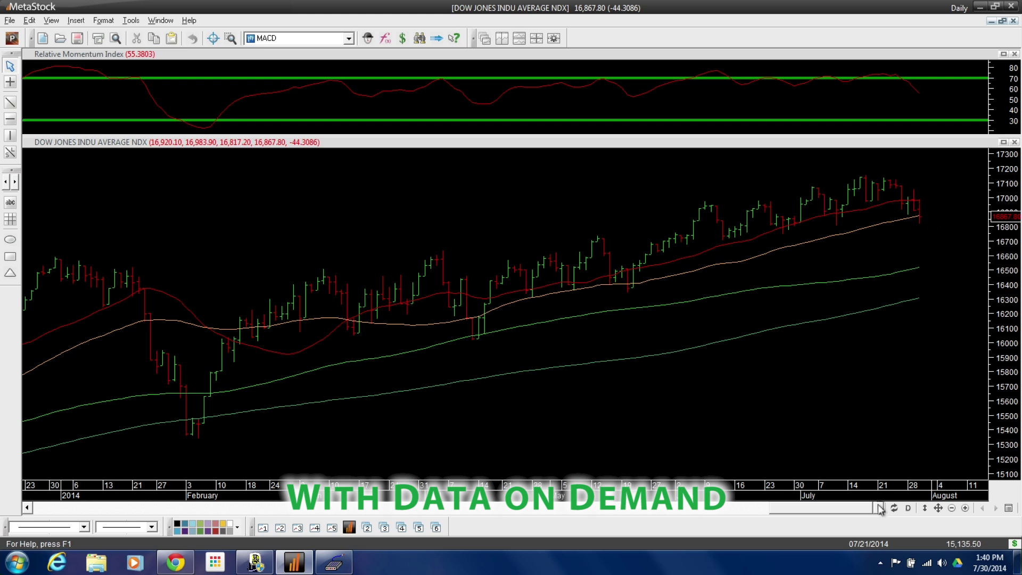
Switch the Dow Jones chart to weekly periodicity to check its latest bar, and close the chart.
{"action": "left_click", "coordinate": [907, 508]}
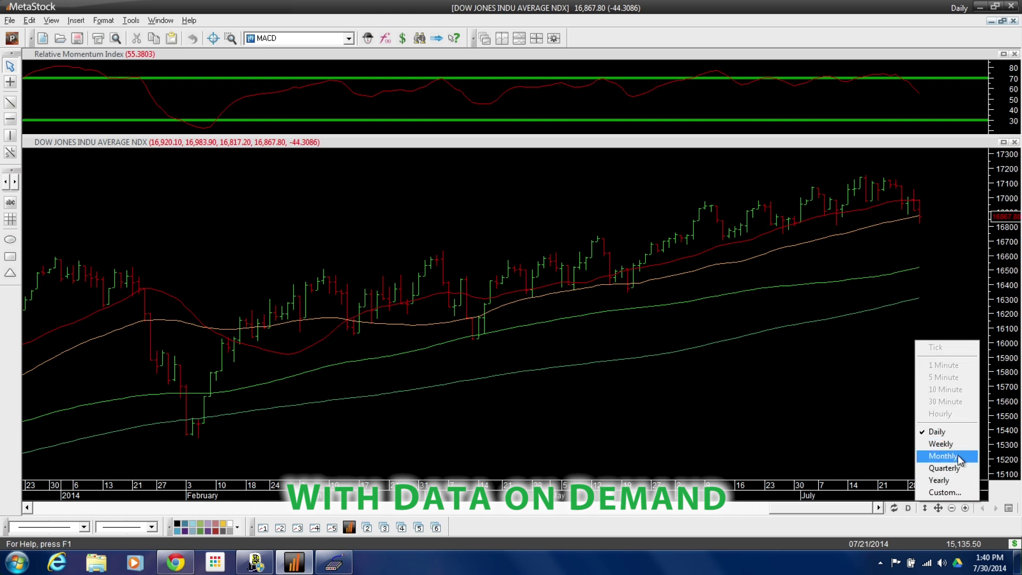
{"action": "left_click", "coordinate": [785, 451]}
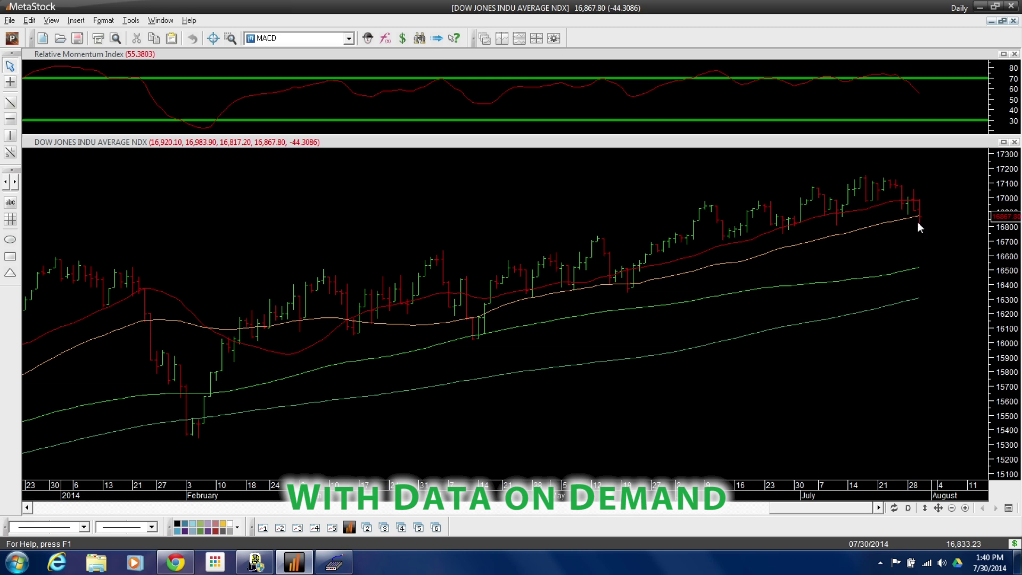
{"action": "left_click", "coordinate": [907, 508]}
{"action": "left_click", "coordinate": [934, 445]}
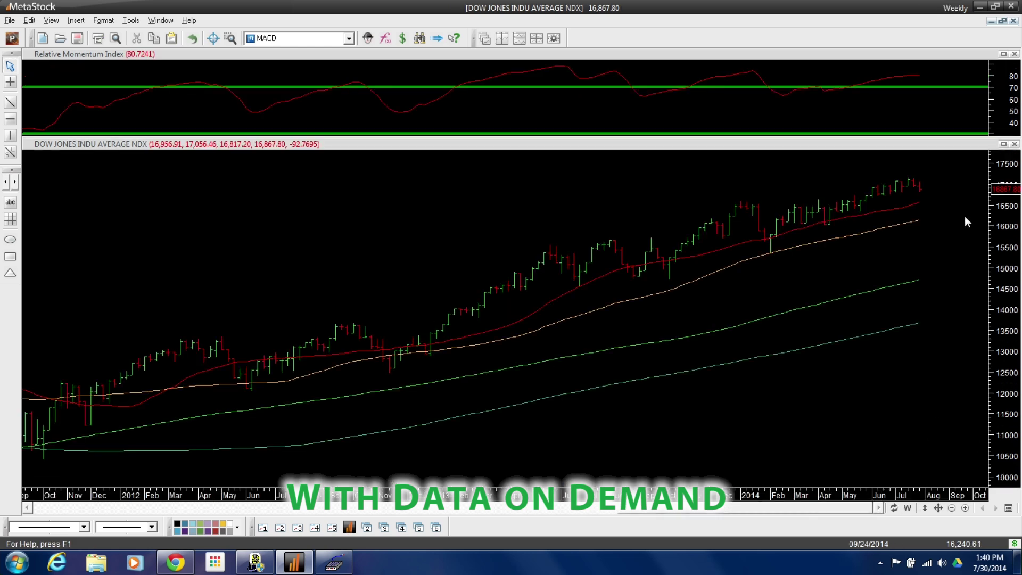
{"action": "mouse_move", "coordinate": [919, 184]}
{"action": "left_click", "coordinate": [1013, 20]}
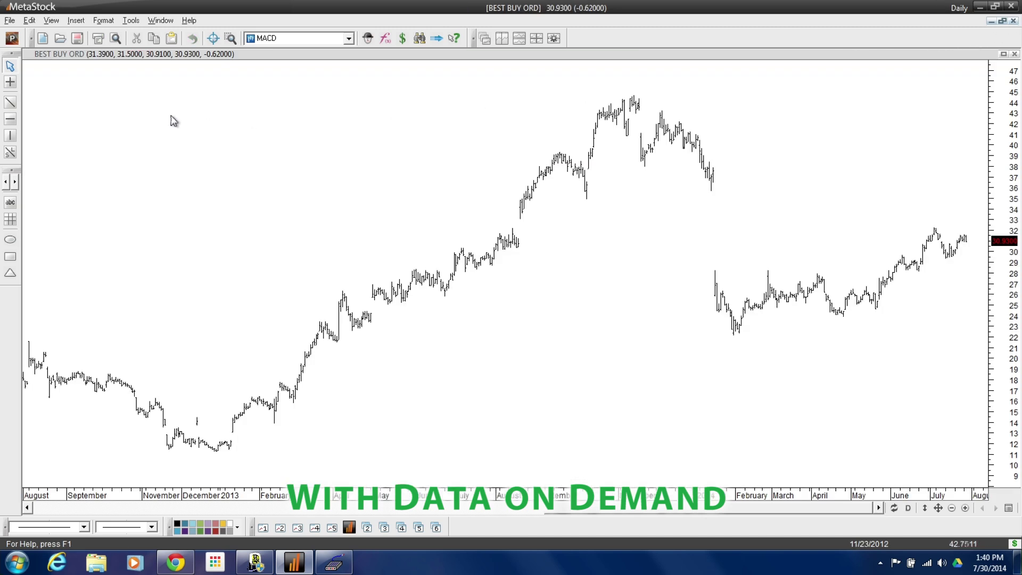
Rerun the "Equis - MACD Buy Signal" exploration on the S&P 100 list and open its results report.
{"action": "left_click", "coordinate": [420, 39]}
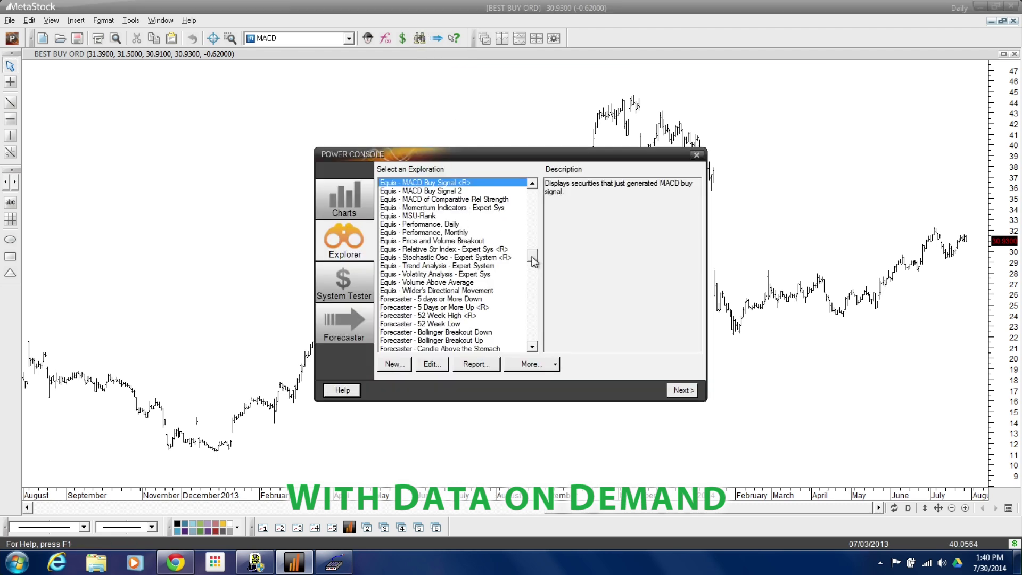
{"action": "left_click_drag", "start_coordinate": [532, 257], "coordinate": [532, 253]}
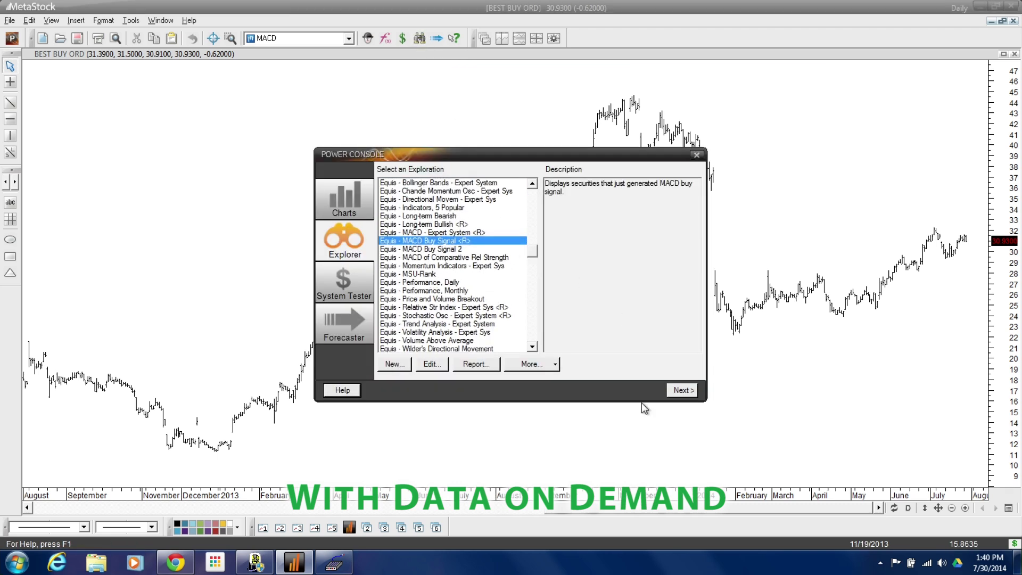
{"action": "left_click", "coordinate": [679, 392]}
{"action": "left_click", "coordinate": [681, 392]}
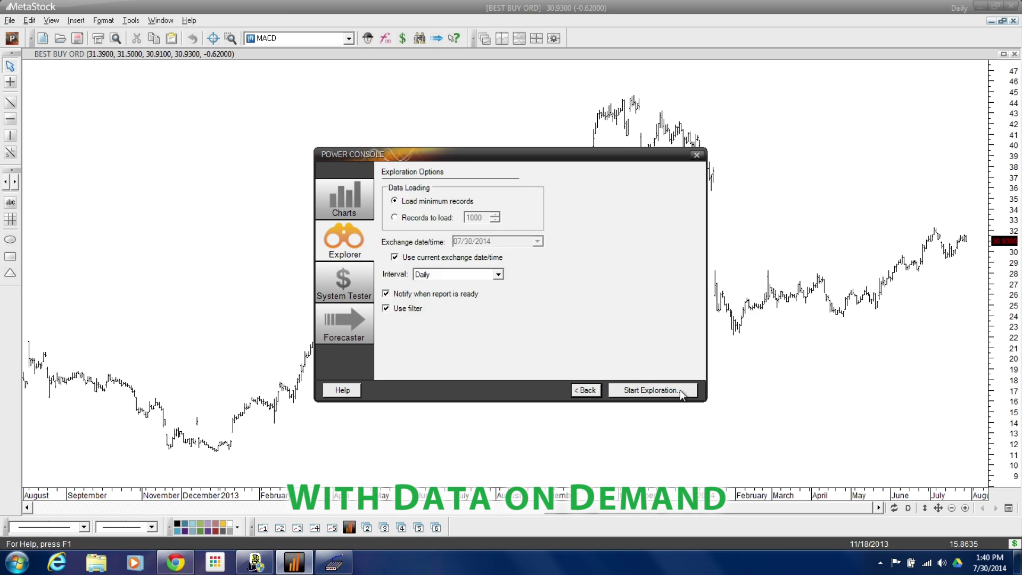
{"action": "left_click", "coordinate": [670, 395]}
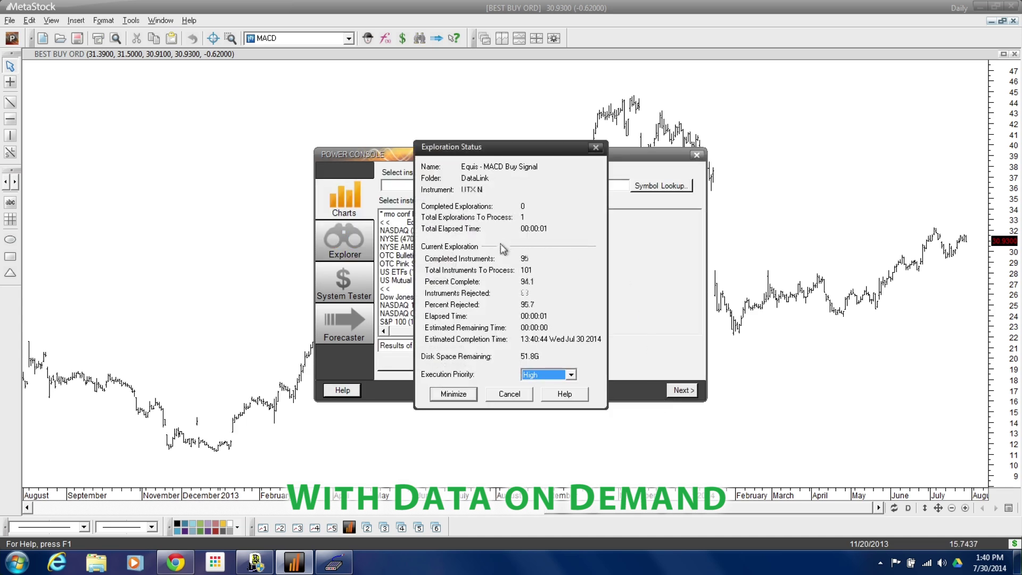
{"action": "left_click", "coordinate": [494, 299]}
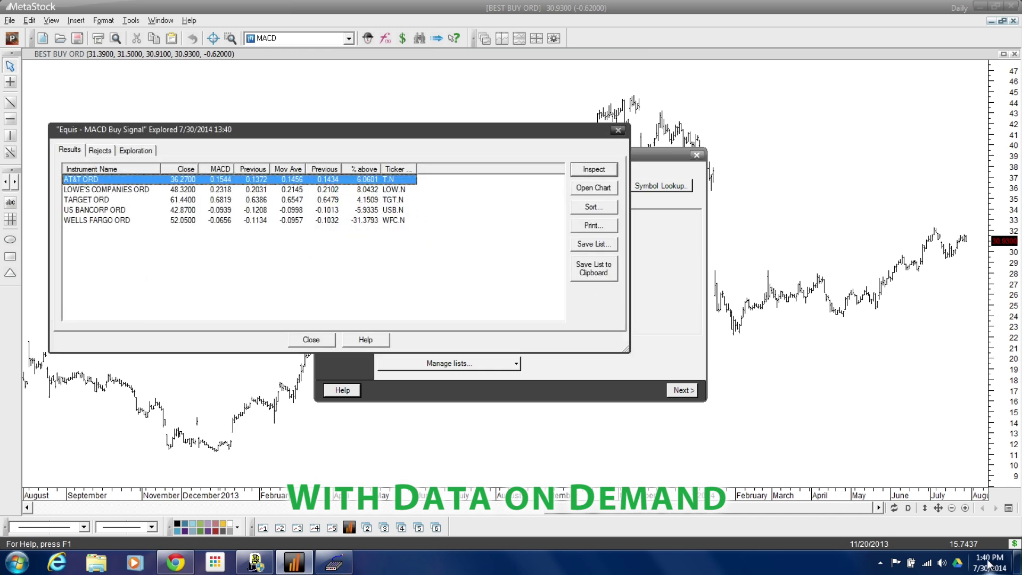
{"action": "mouse_move", "coordinate": [987, 564]}
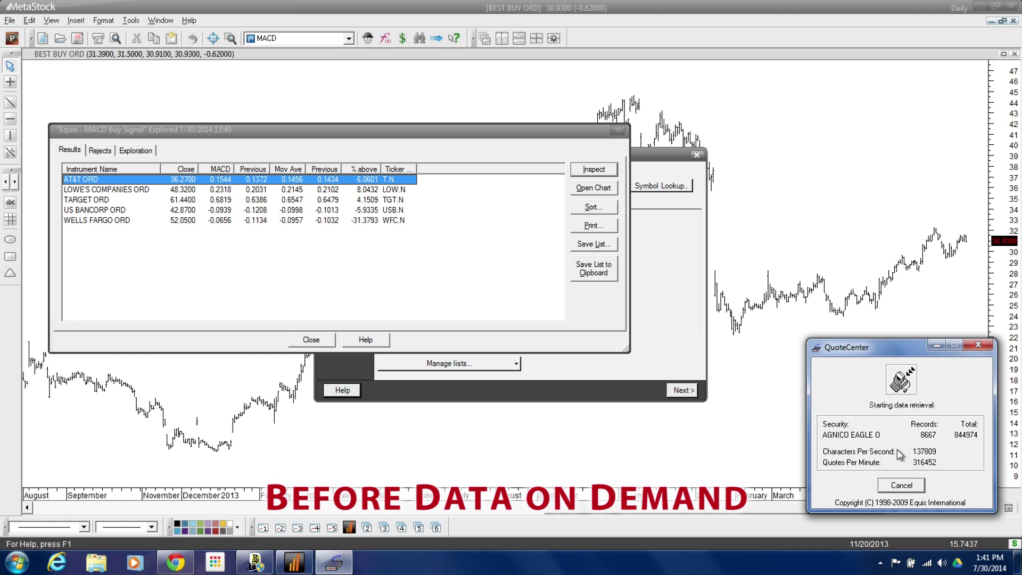
{"action": "left_click_drag", "start_coordinate": [399, 137], "coordinate": [484, 139]}
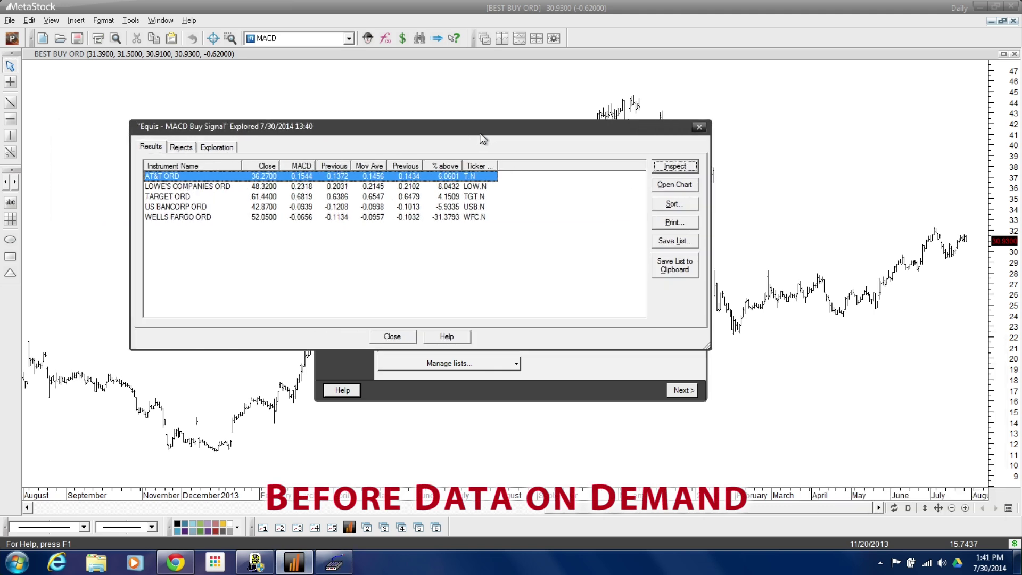
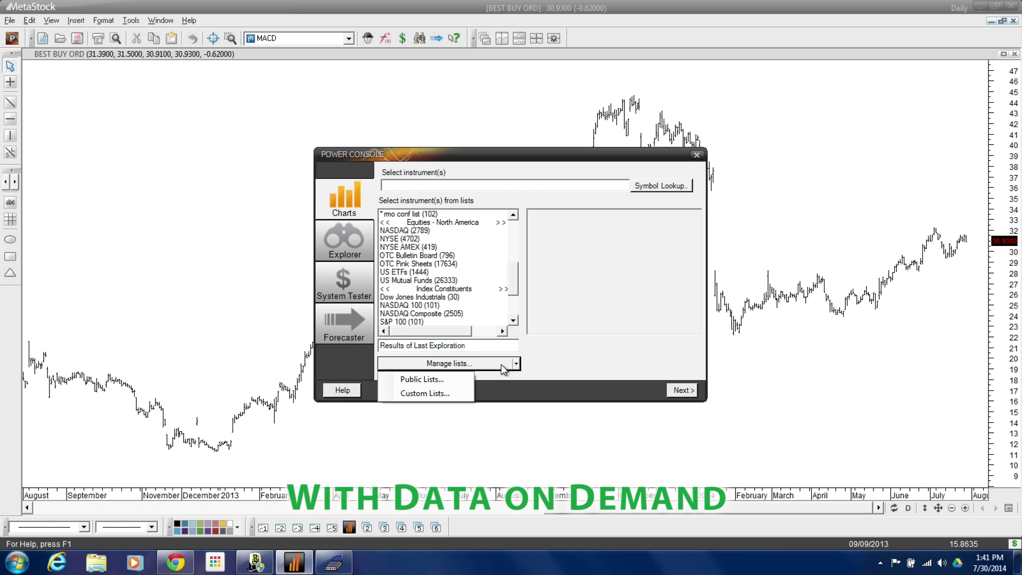
Start a new custom list of online instruments and name it "Today's List".
{"action": "left_click", "coordinate": [430, 394]}
{"action": "left_click", "coordinate": [440, 352]}
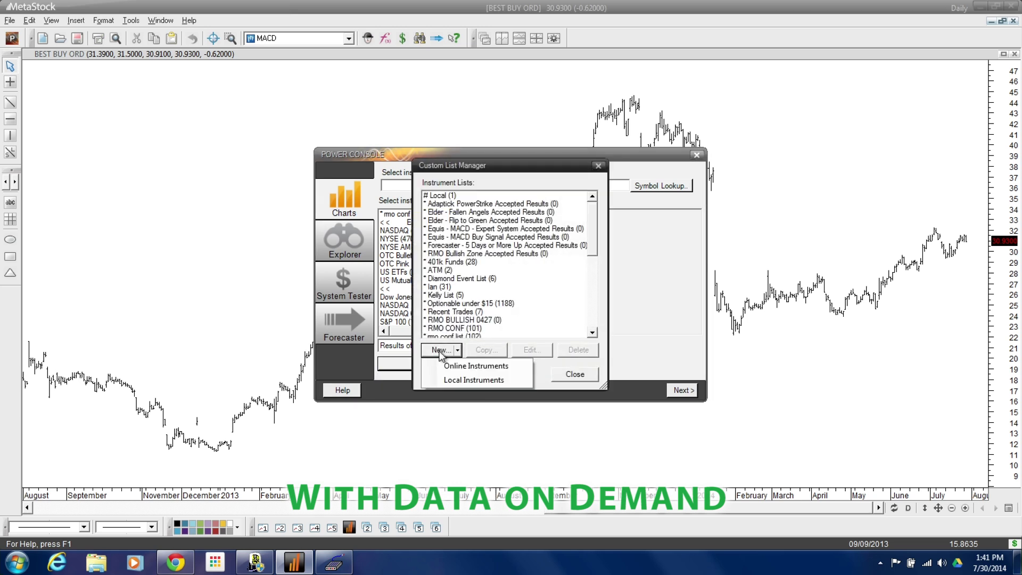
{"action": "left_click", "coordinate": [472, 367]}
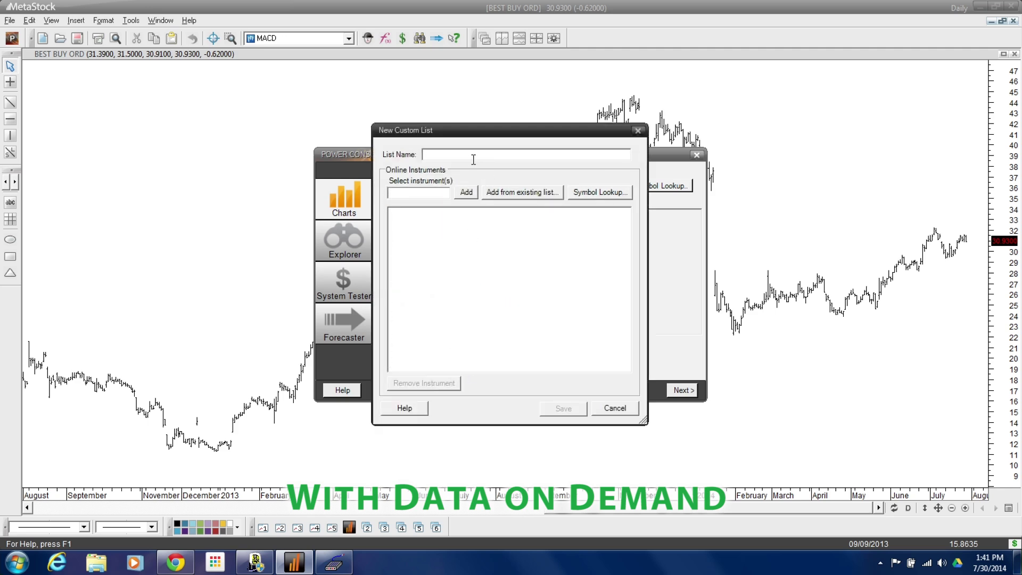
{"action": "type", "text": "Today's List"}
Add all instruments from the existing S&P 100 list to the new custom list.
{"action": "left_click", "coordinate": [514, 194]}
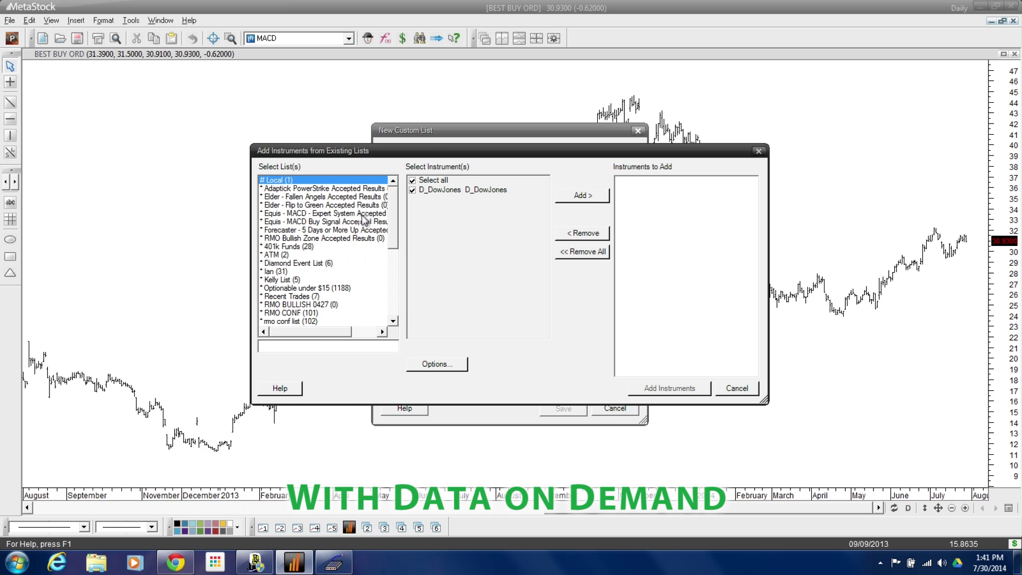
{"action": "scroll", "coordinate": [322, 269], "scroll_direction": "down", "scroll_amount": 10}
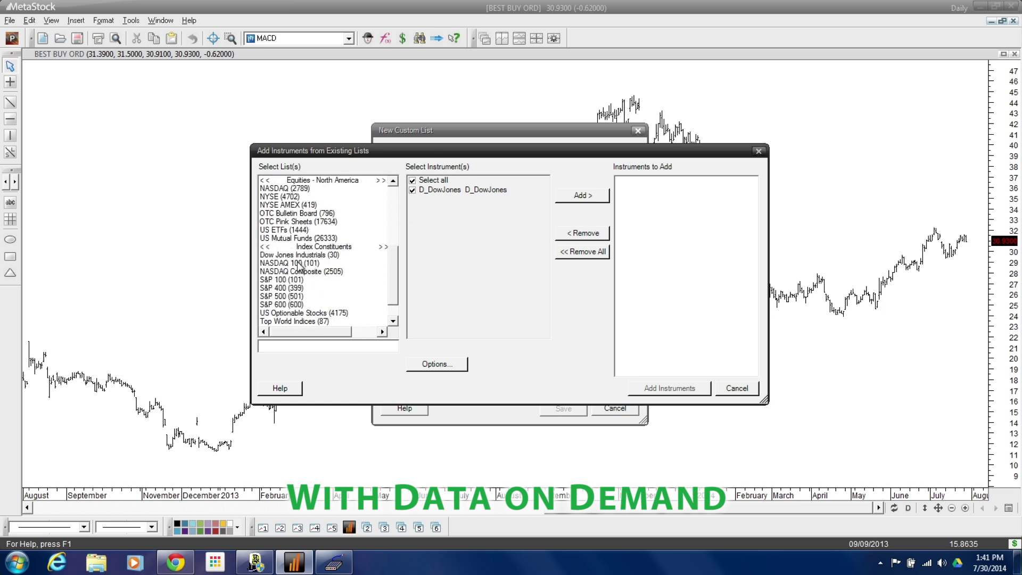
{"action": "left_click", "coordinate": [295, 279]}
{"action": "left_click", "coordinate": [570, 200]}
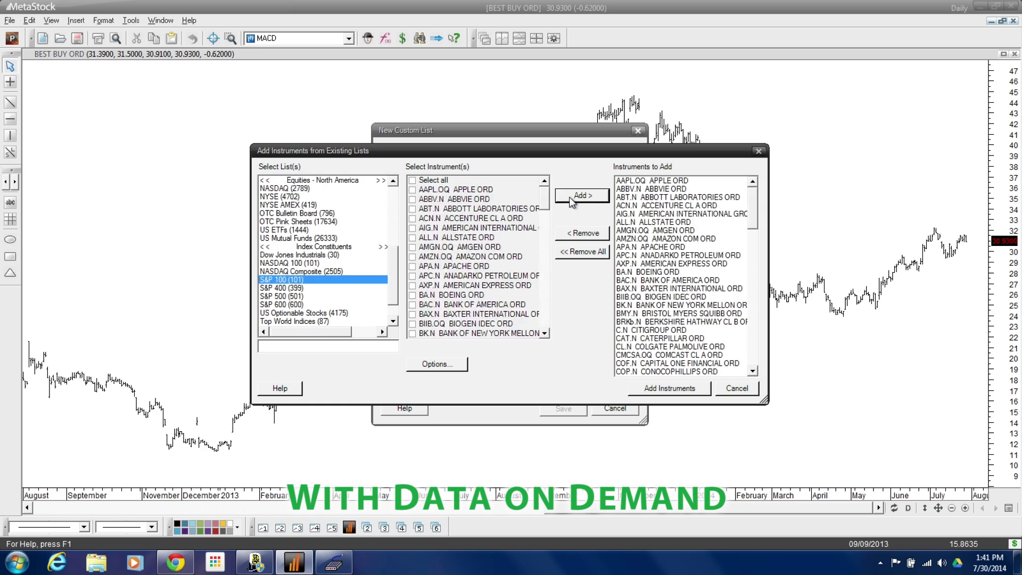
{"action": "left_click", "coordinate": [664, 389]}
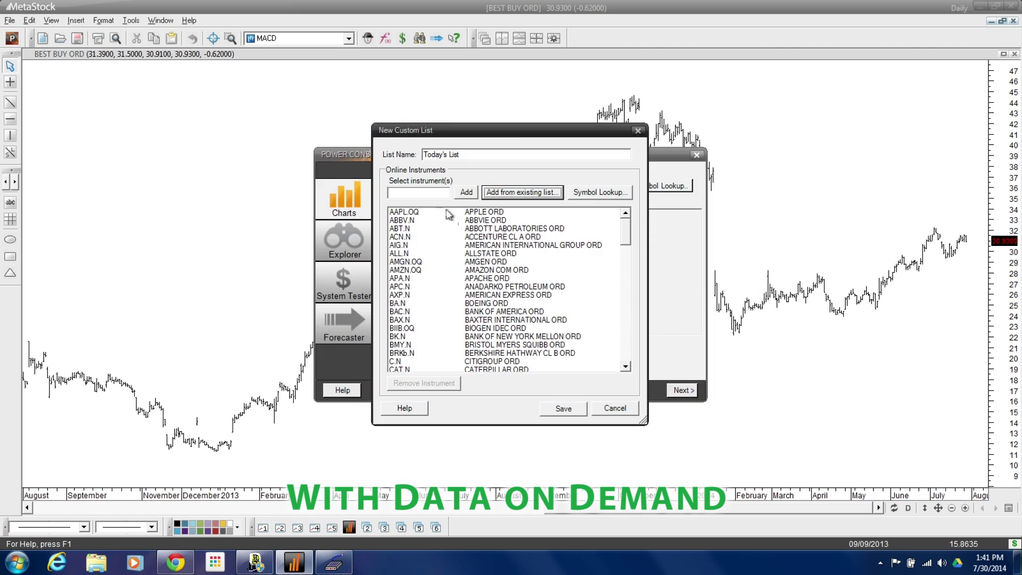
Add the index symbols .DJI, .SPX and .NDX to Today's List, save it and close the Custom List Manager.
{"action": "left_click", "coordinate": [388, 193]}
{"action": "type", "text": ".DJI"}
{"action": "key", "text": "Return"}
{"action": "type", "text": ".SPX"}
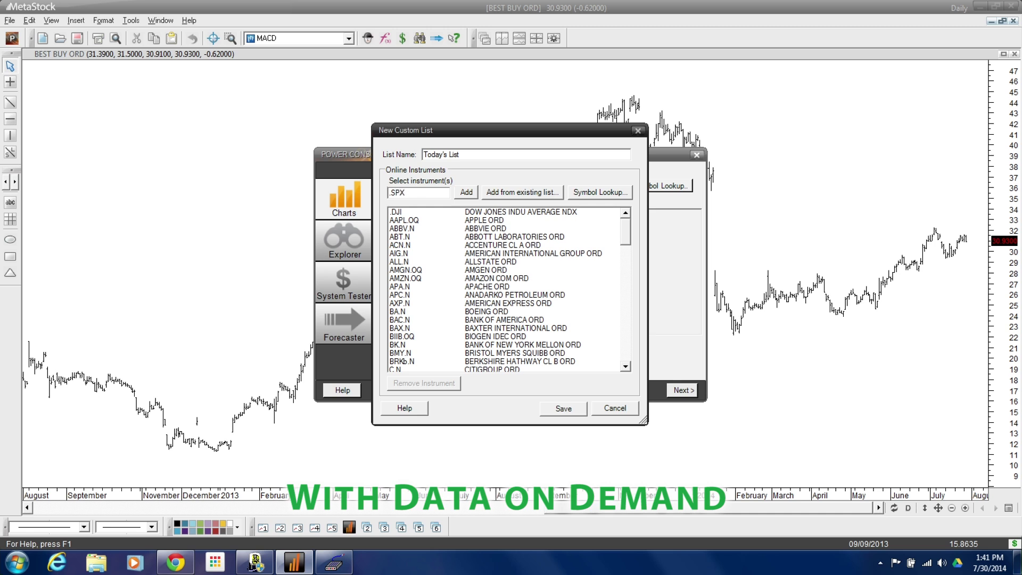
{"action": "key", "text": "Return"}
{"action": "type", "text": ".NDX"}
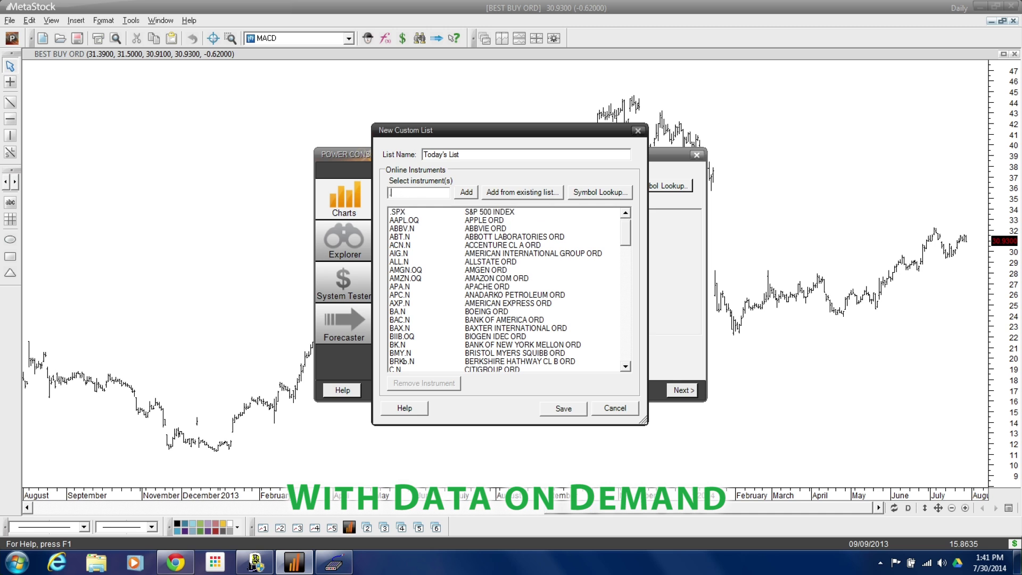
{"action": "key", "text": "Return"}
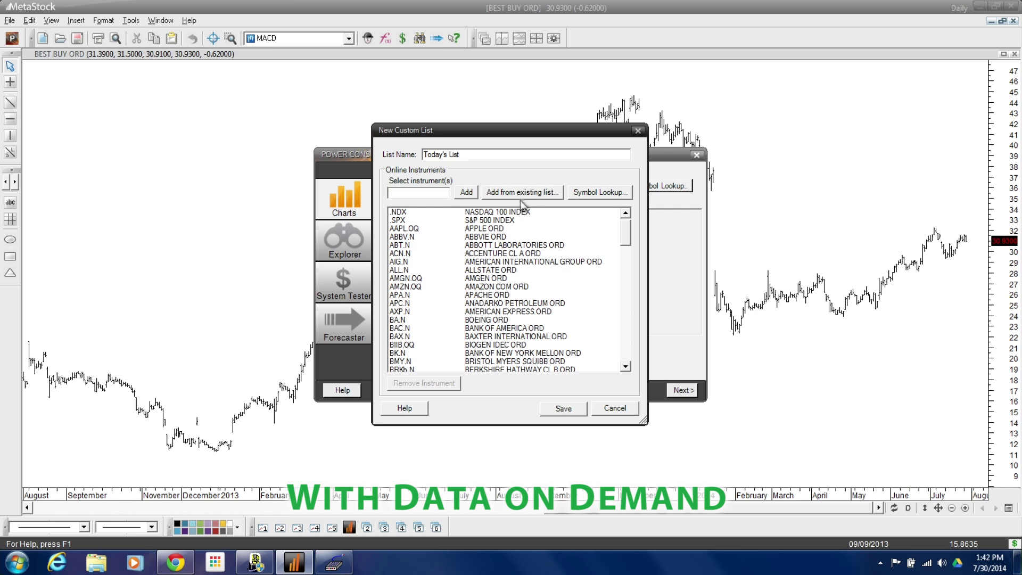
{"action": "left_click", "coordinate": [564, 410]}
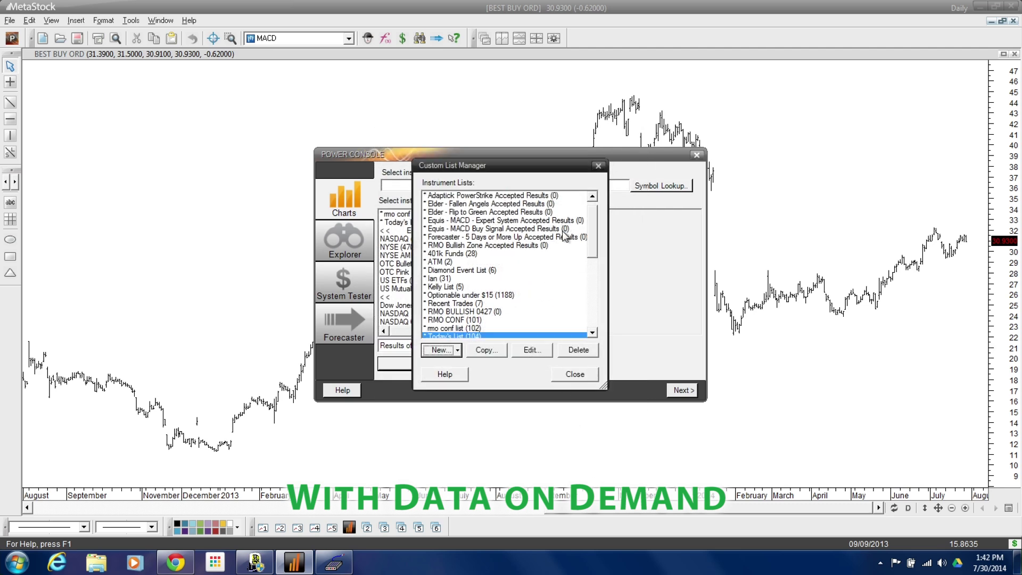
{"action": "left_click", "coordinate": [579, 375]}
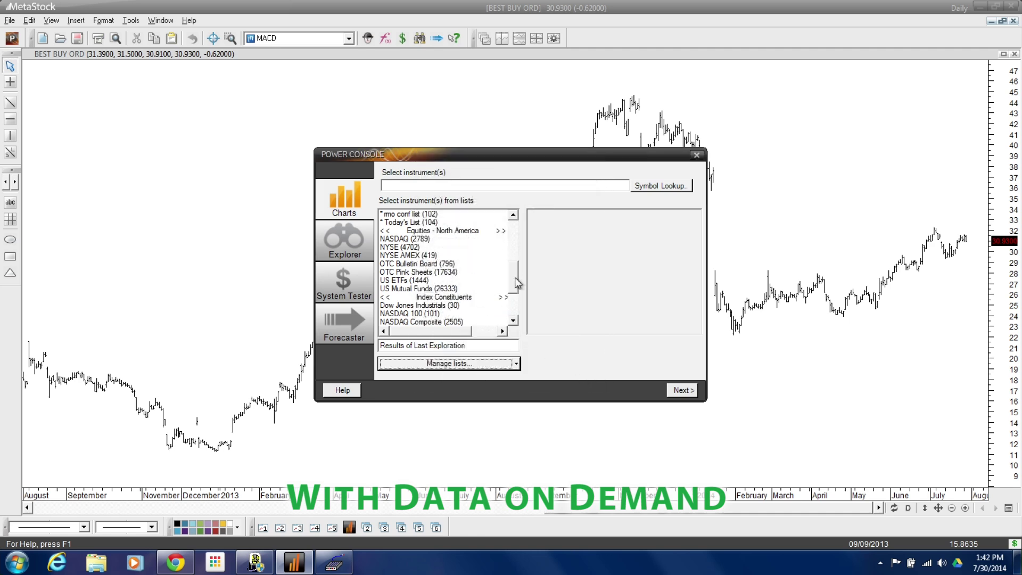
Select Today's List among the chart instrument lists to view its instruments.
{"action": "left_click_drag", "start_coordinate": [517, 282], "coordinate": [515, 225]}
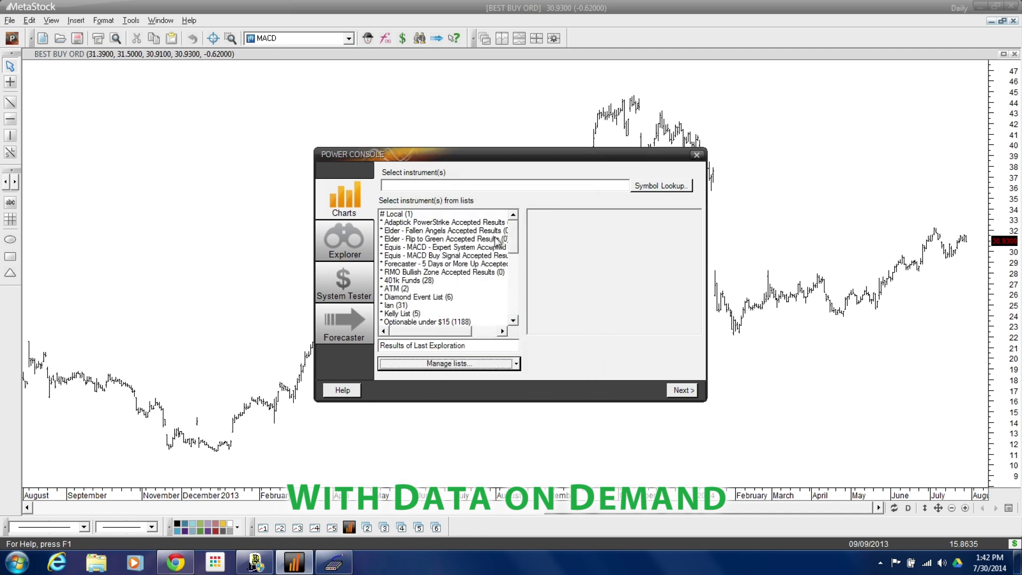
{"action": "left_click_drag", "start_coordinate": [512, 229], "coordinate": [512, 248]}
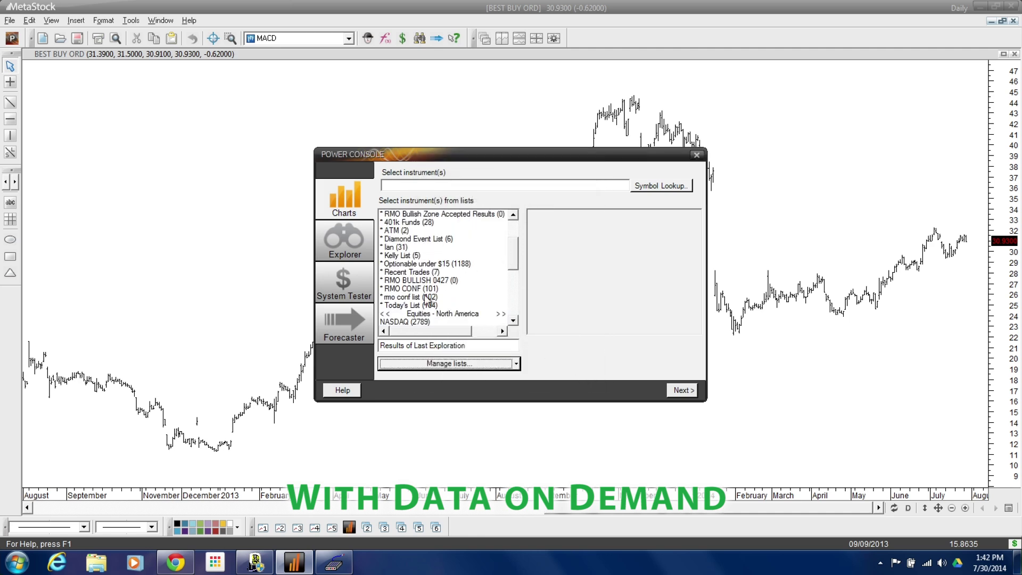
{"action": "left_click", "coordinate": [414, 305]}
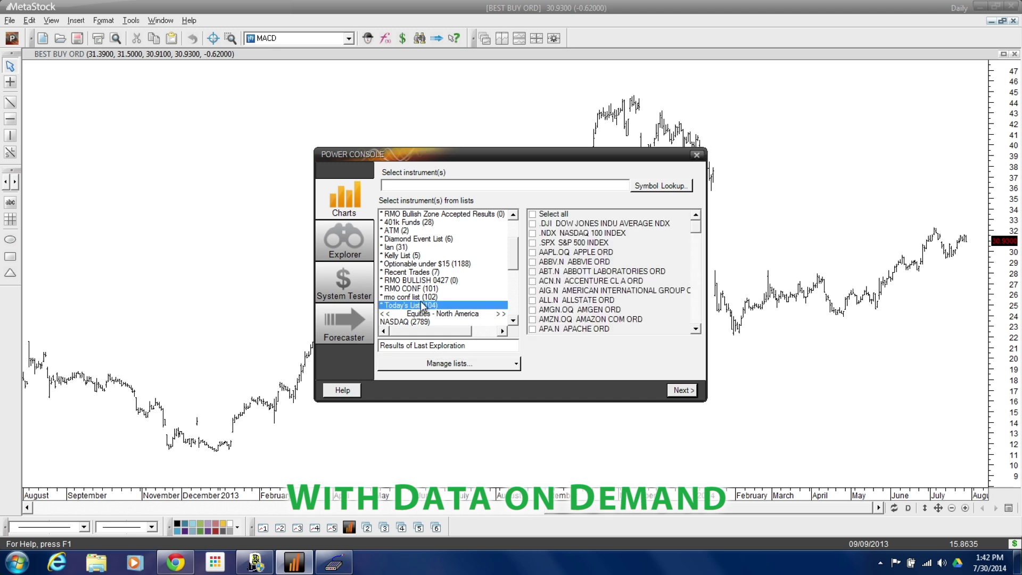
Look through the Explorer, Forecaster and System Tester pages of the Power Console, and minimize the QuoteCenter download window.
{"action": "left_click", "coordinate": [335, 227]}
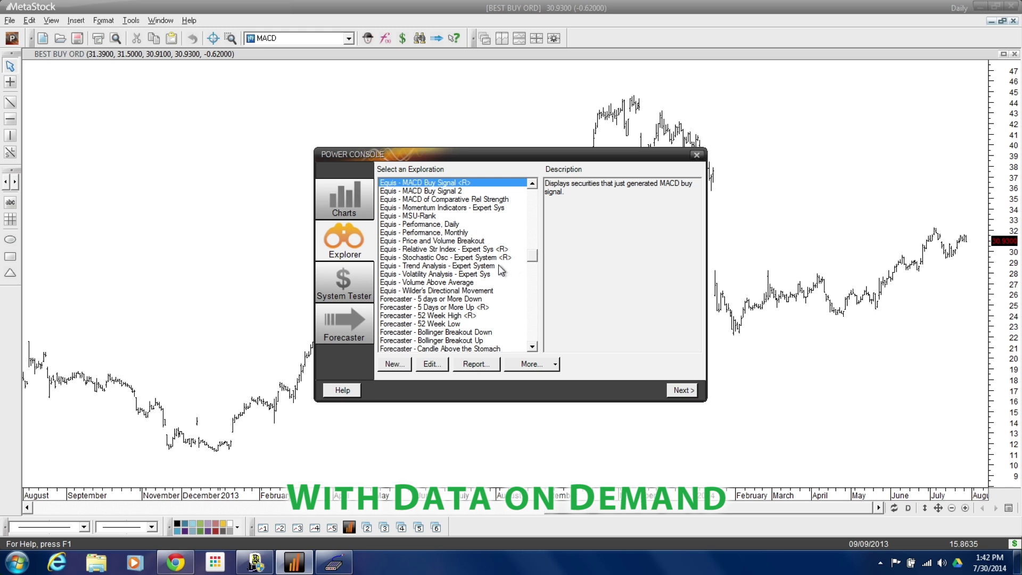
{"action": "left_click", "coordinate": [348, 338]}
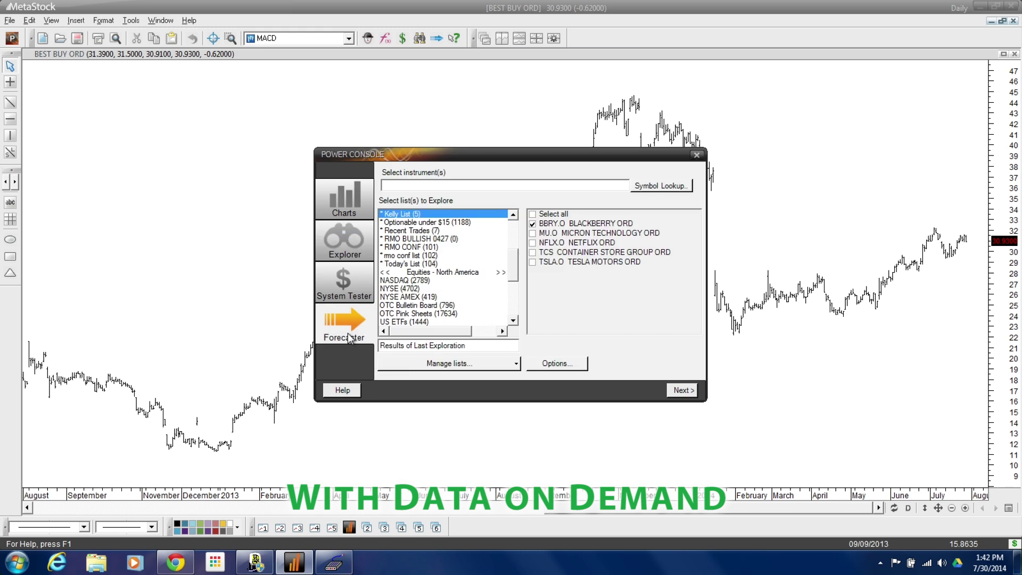
{"action": "left_click", "coordinate": [344, 282]}
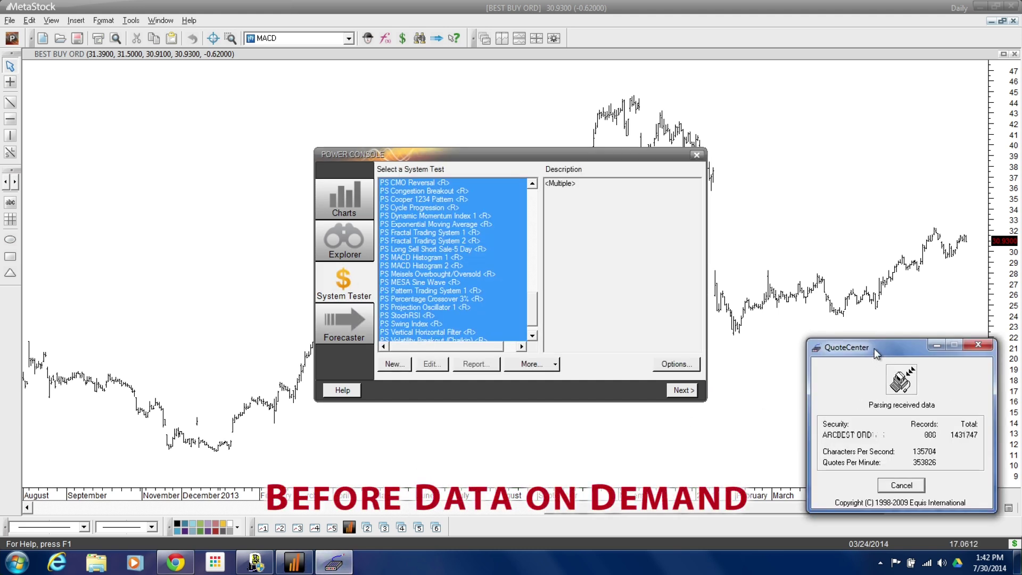
{"action": "left_click", "coordinate": [936, 345]}
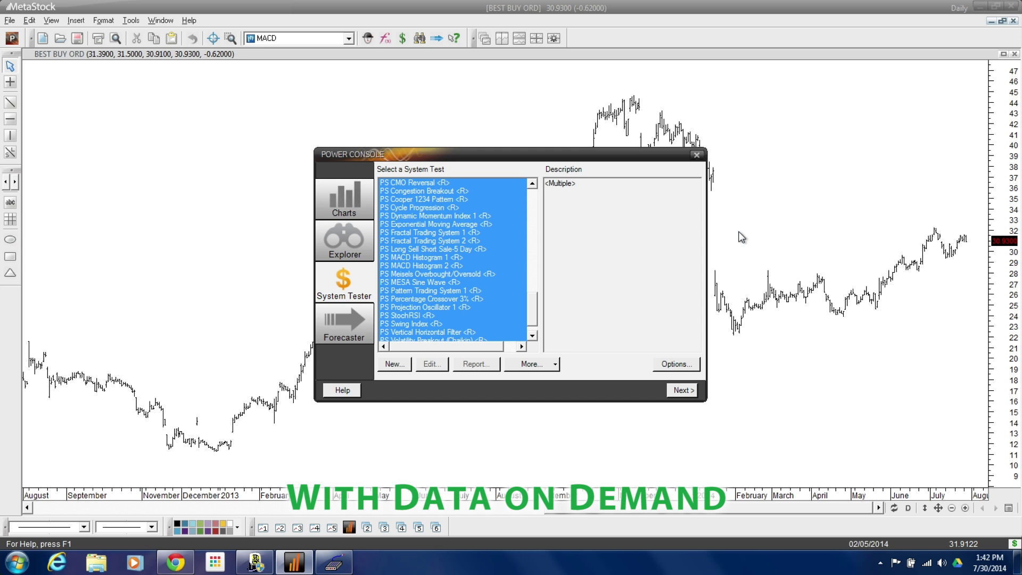
Remove "Warsaw Stock Exchange - Futures" from the displayed public lists for charts and save the change.
{"action": "left_click", "coordinate": [351, 205]}
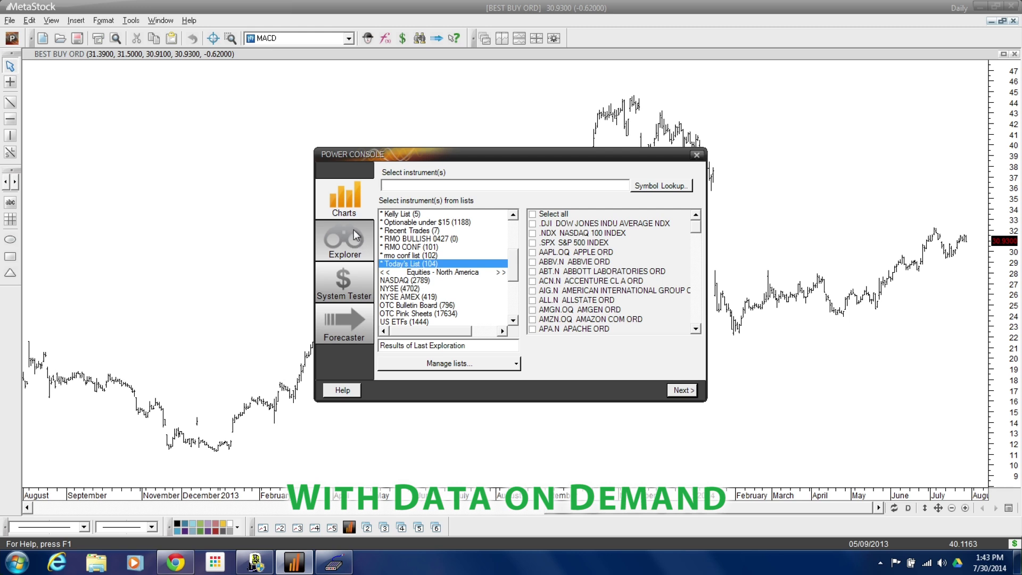
{"action": "left_click_drag", "start_coordinate": [514, 269], "coordinate": [518, 292]}
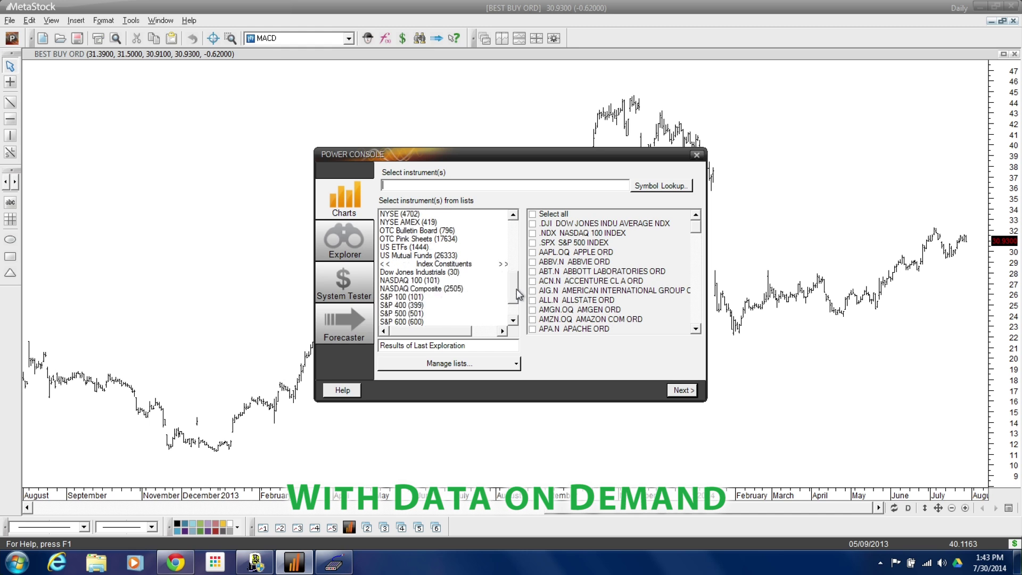
{"action": "left_click", "coordinate": [455, 364]}
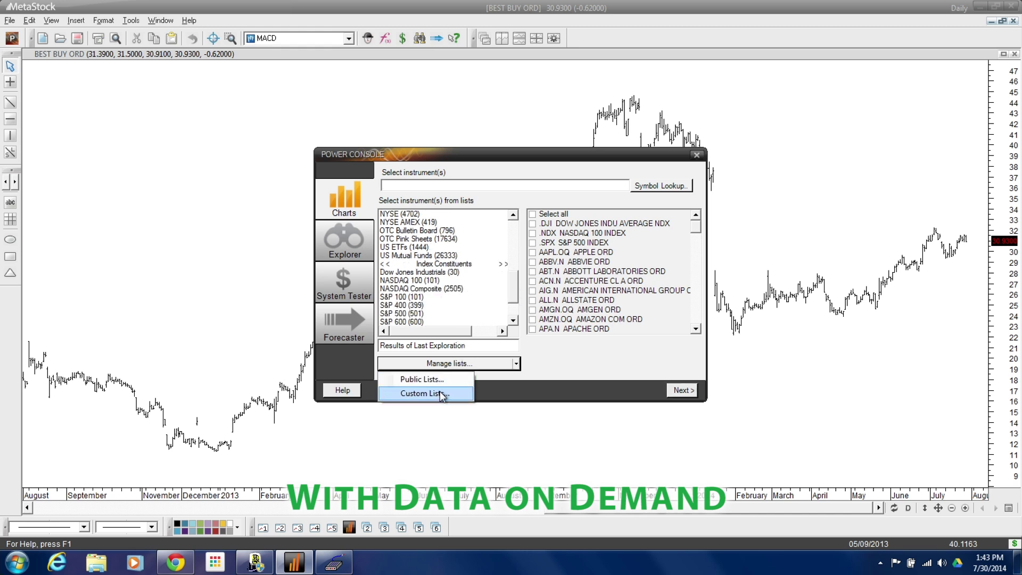
{"action": "left_click", "coordinate": [429, 380]}
{"action": "left_click_drag", "start_coordinate": [247, 84], "coordinate": [250, 166]}
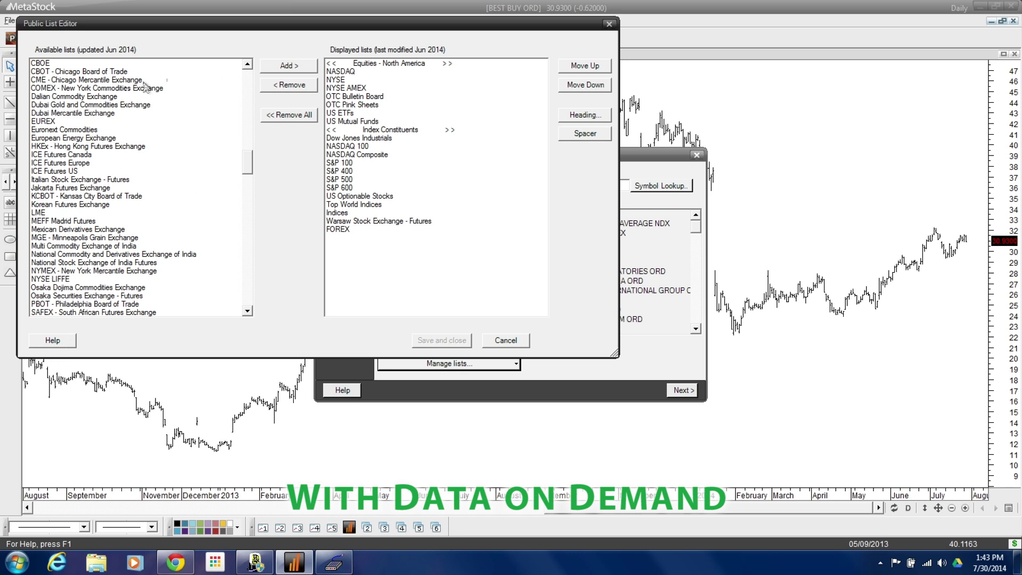
{"action": "left_click", "coordinate": [109, 179]}
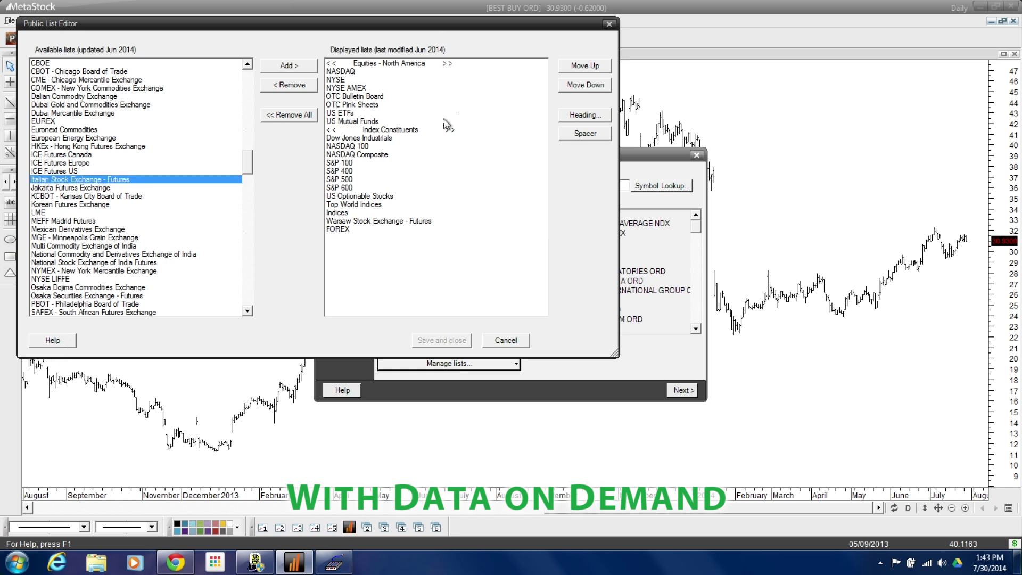
{"action": "left_click", "coordinate": [361, 220]}
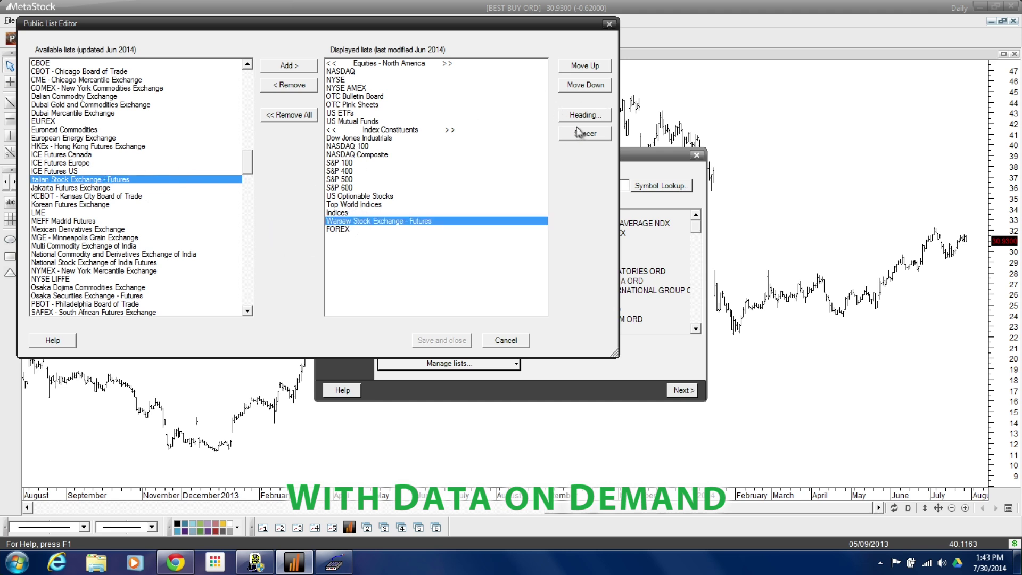
{"action": "left_click", "coordinate": [295, 86]}
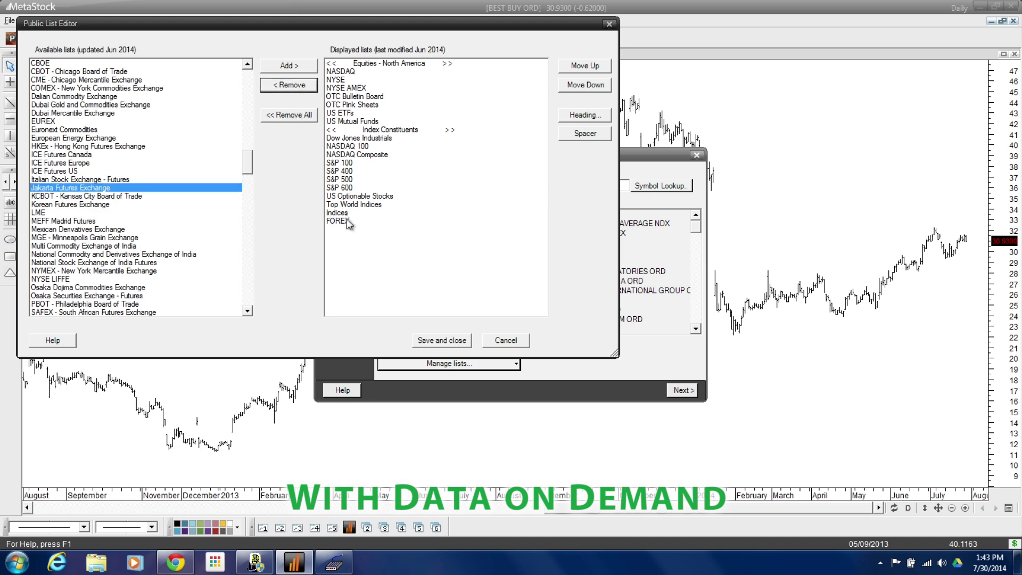
{"action": "left_click", "coordinate": [452, 344]}
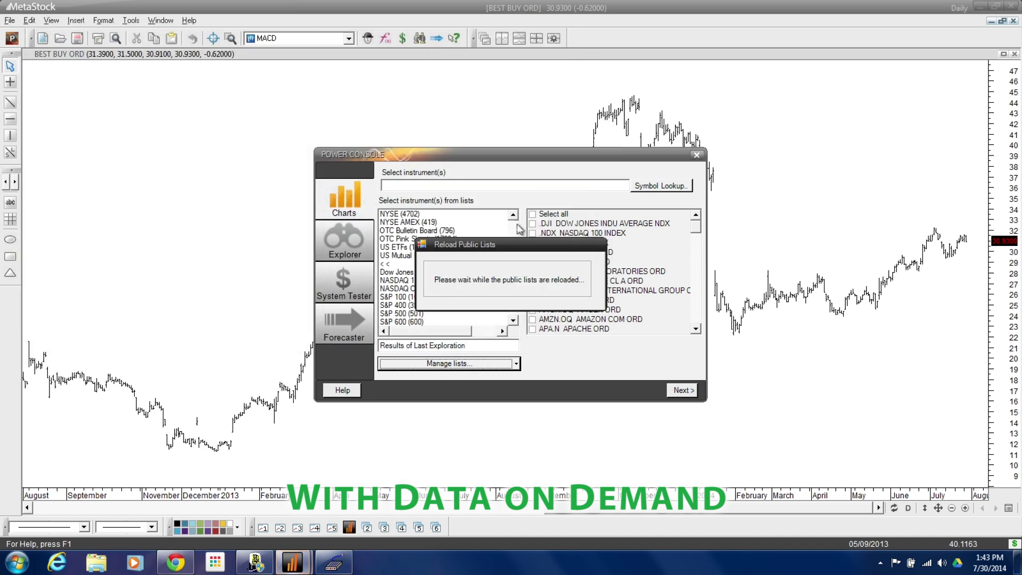
{"action": "mouse_move", "coordinate": [514, 237]}
{"action": "left_mouse_down"}
{"action": "mouse_move", "coordinate": [515, 319]}
{"action": "mouse_move", "coordinate": [514, 225]}
{"action": "left_mouse_up"}
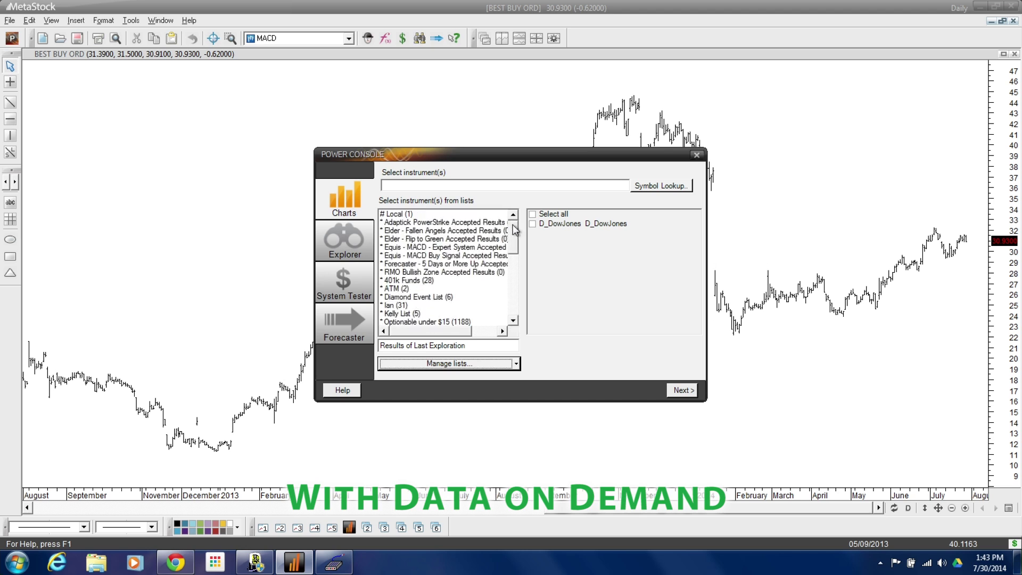
{"action": "left_click", "coordinate": [446, 185]}
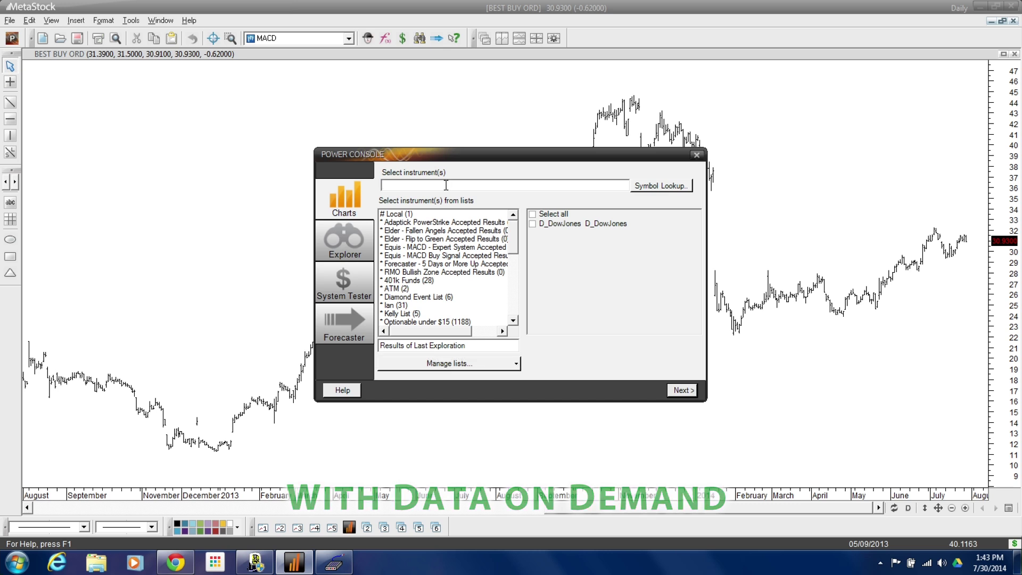